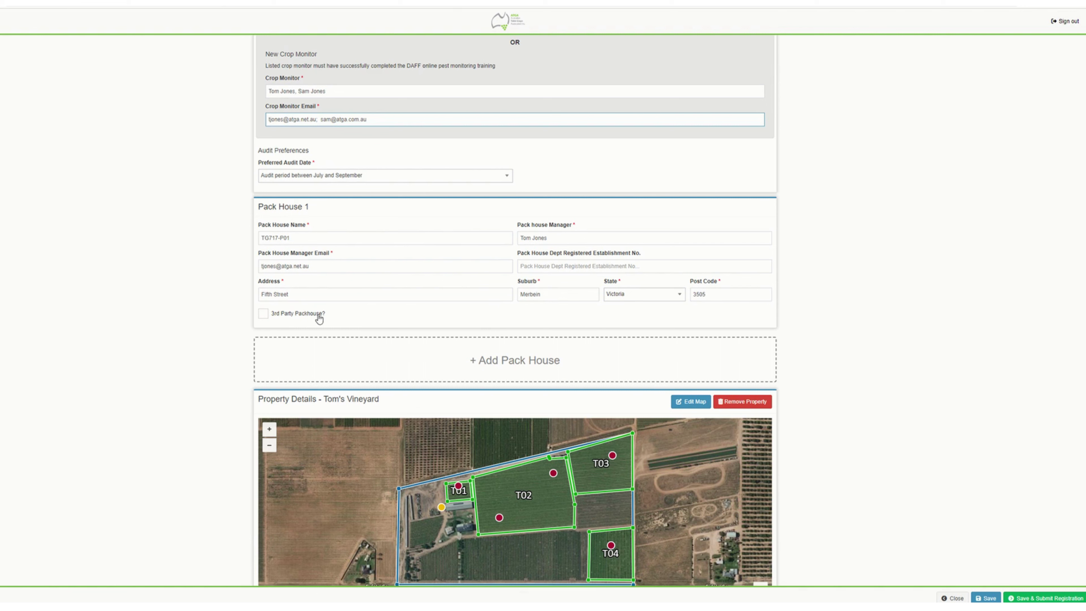
pyautogui.click(263, 314)
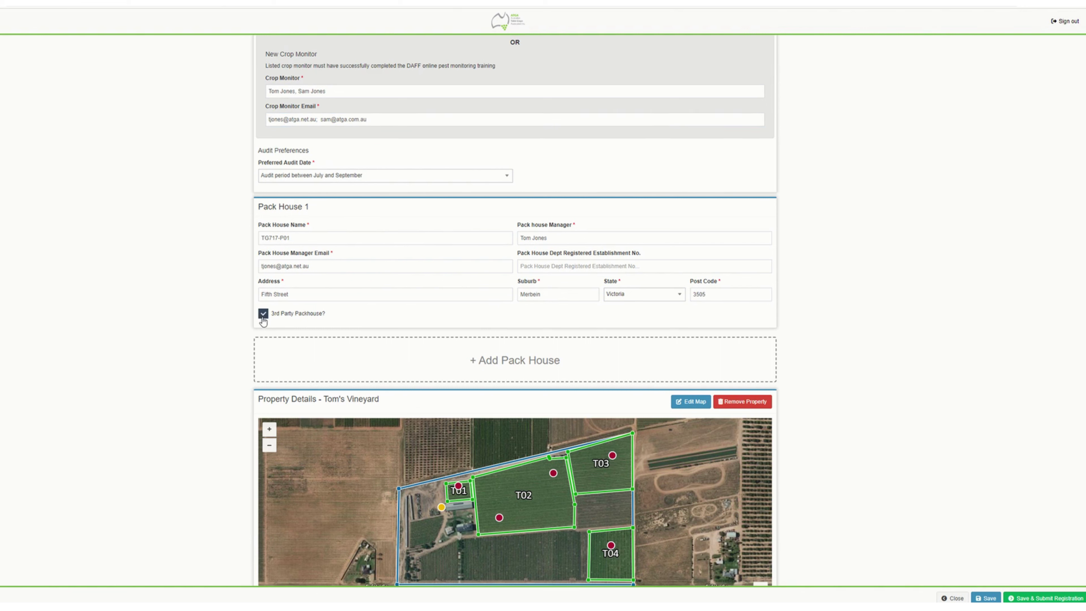
pyautogui.click(311, 238)
pyautogui.click(263, 313)
pyautogui.scroll(-2, 472, 274)
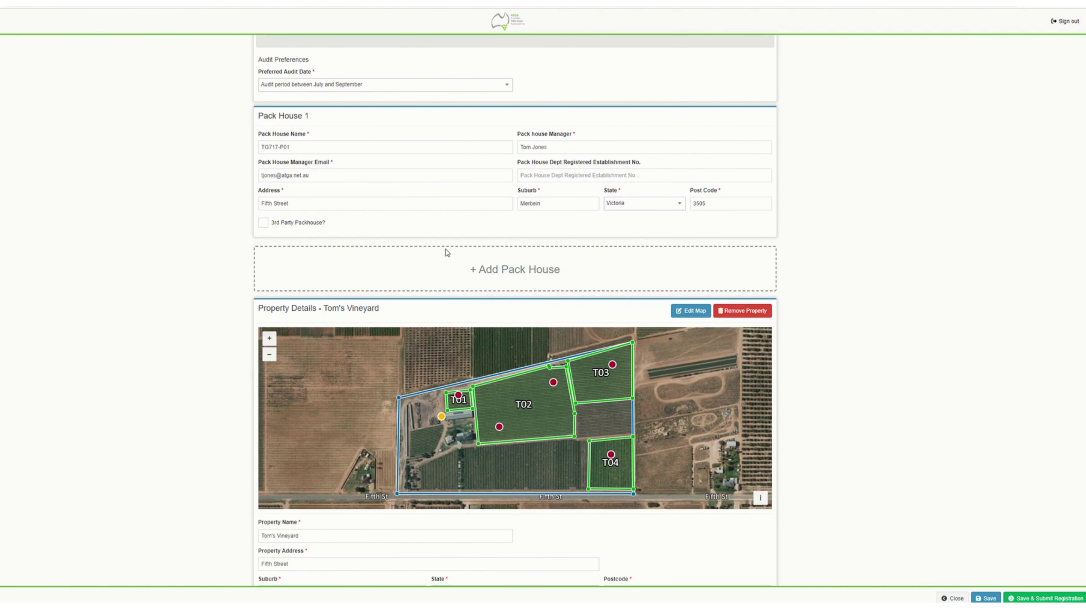
pyautogui.click(514, 273)
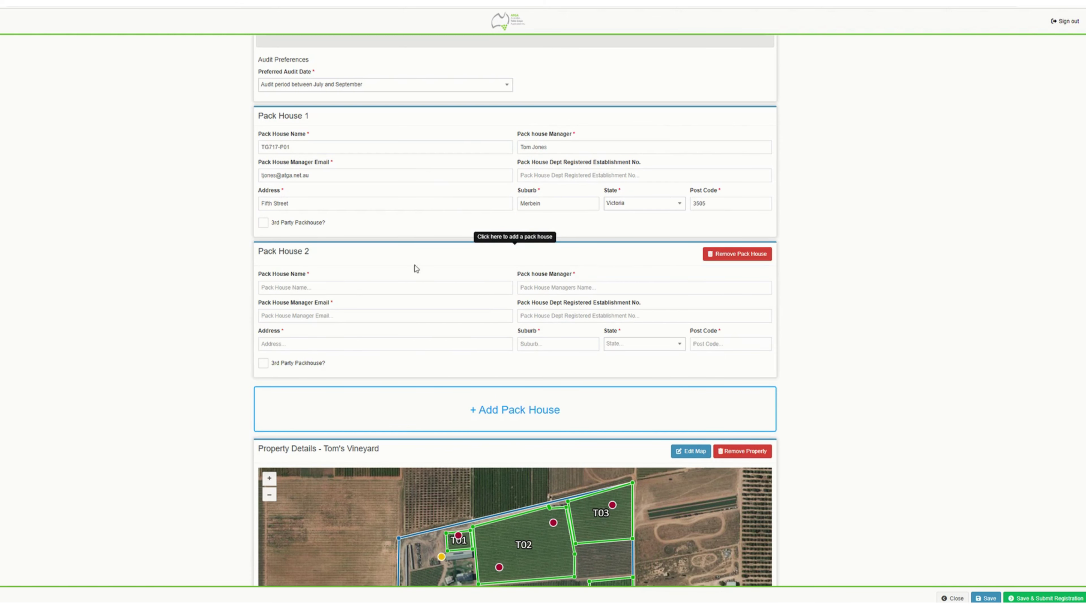
pyautogui.click(746, 257)
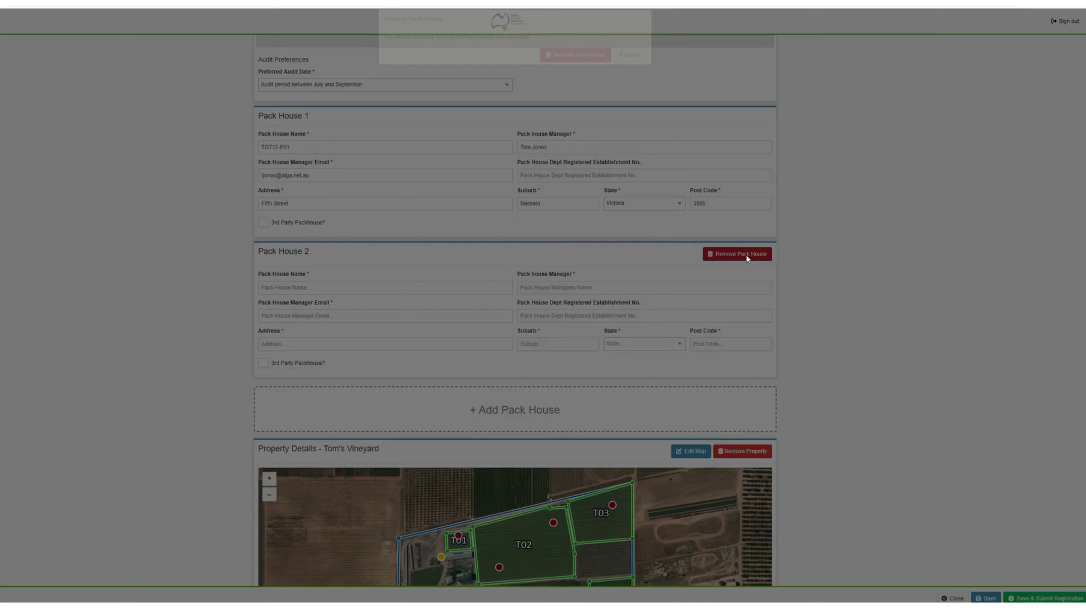
pyautogui.click(581, 66)
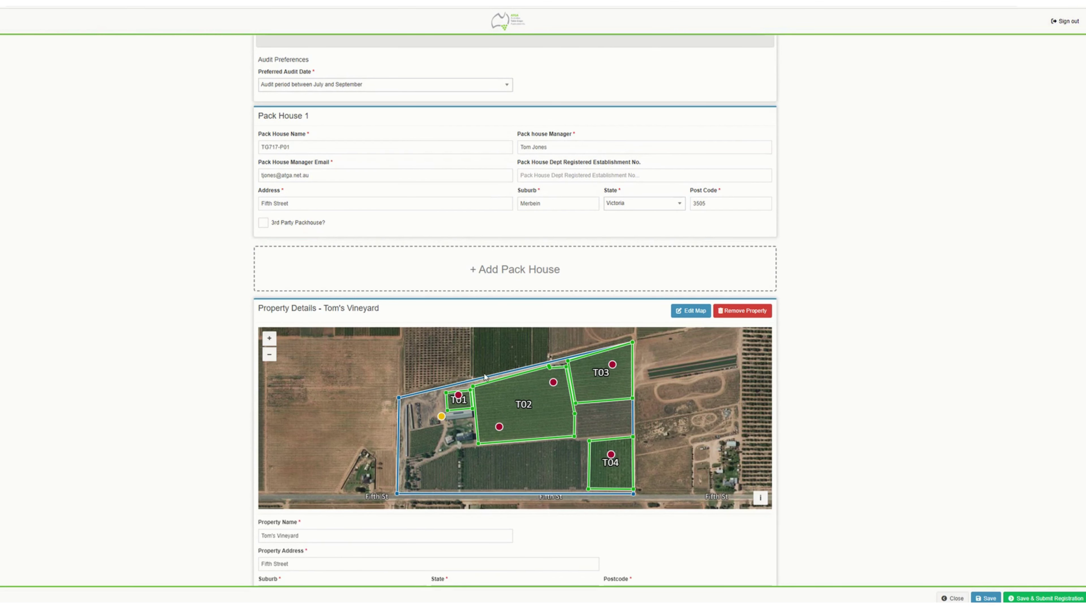
# - Look over Tom's Vineyard's Property Details and Patches table, then choose Edit Map
pyautogui.scroll(-2, 484, 374)
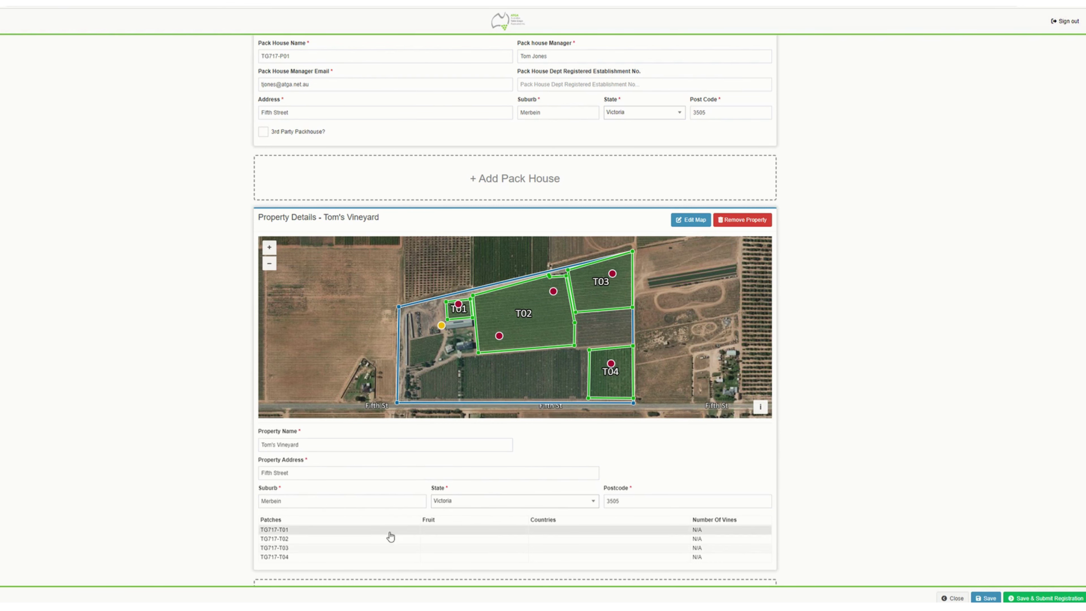
pyautogui.scroll(-2, 378, 558)
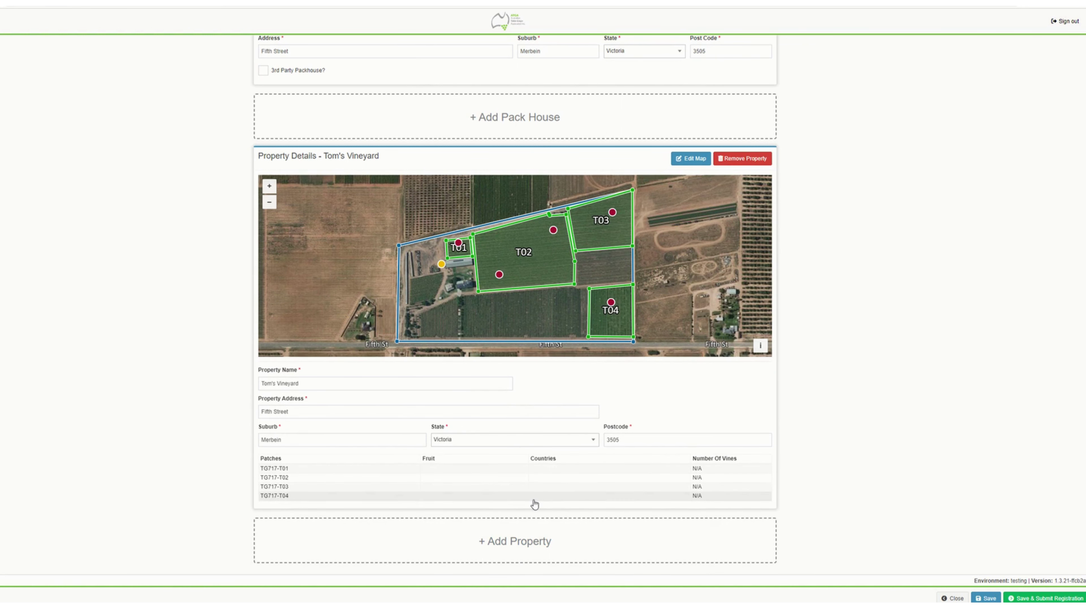
pyautogui.scroll(1, 510, 481)
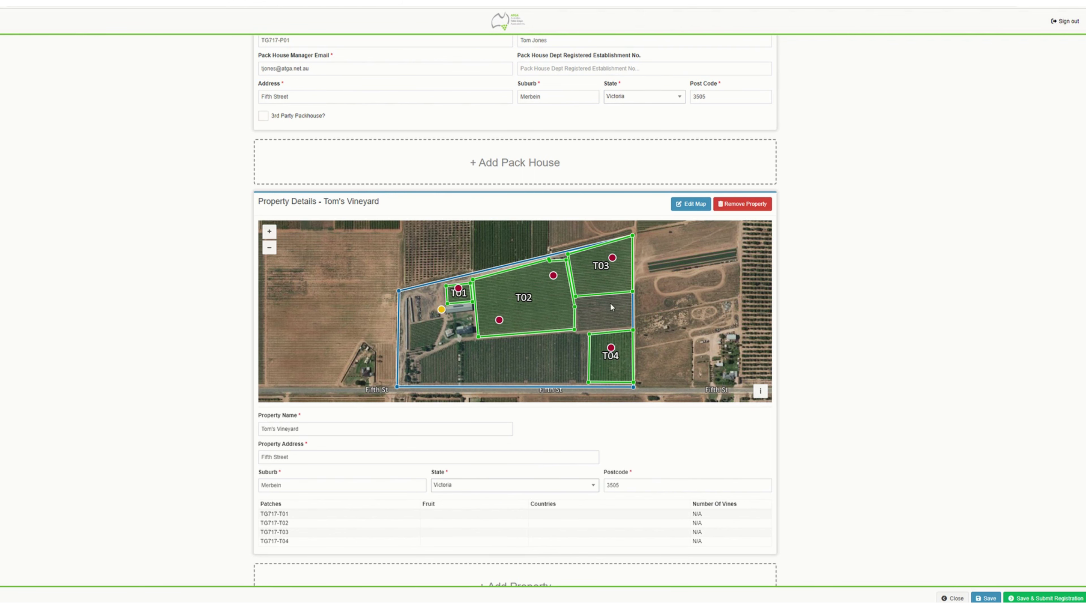
pyautogui.scroll(-2, 634, 353)
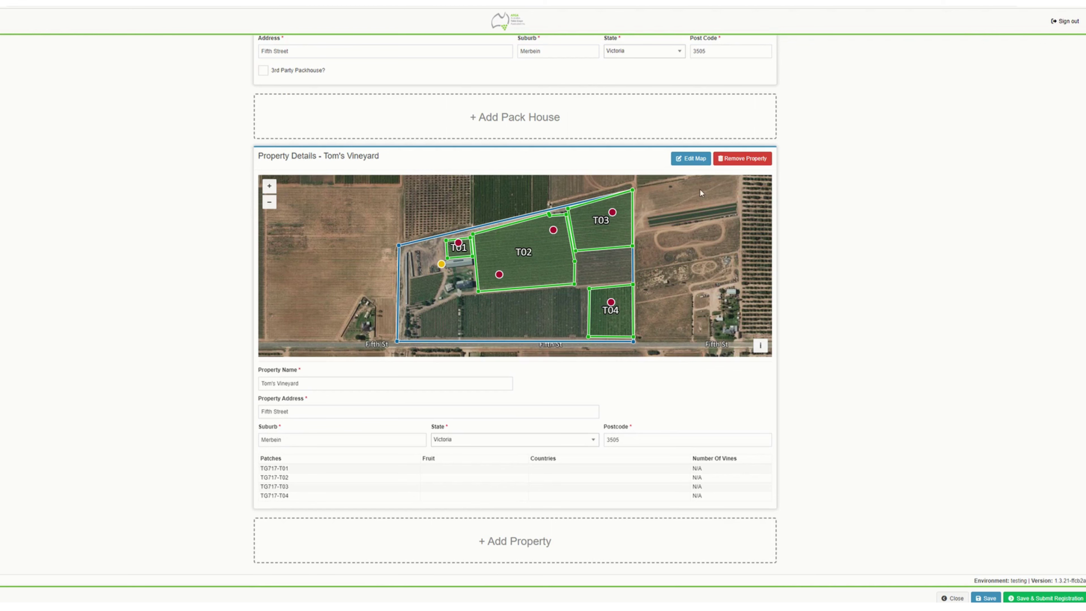
pyautogui.click(692, 160)
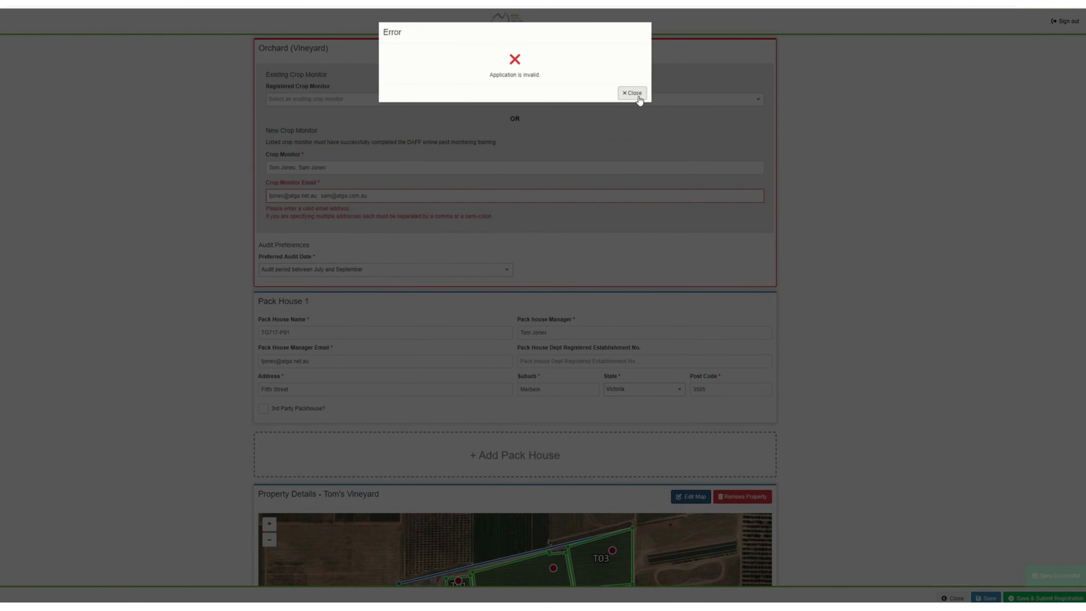
# - Close the 'Application is invalid' error and delete the second crop monitor's e-mail and name
pyautogui.click(637, 97)
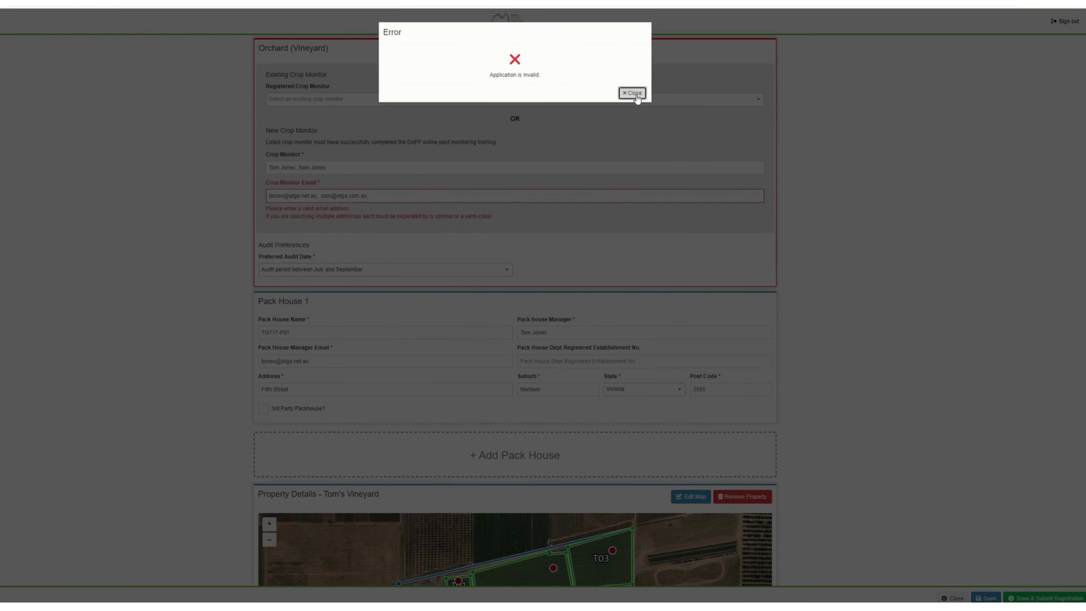
pyautogui.click(632, 93)
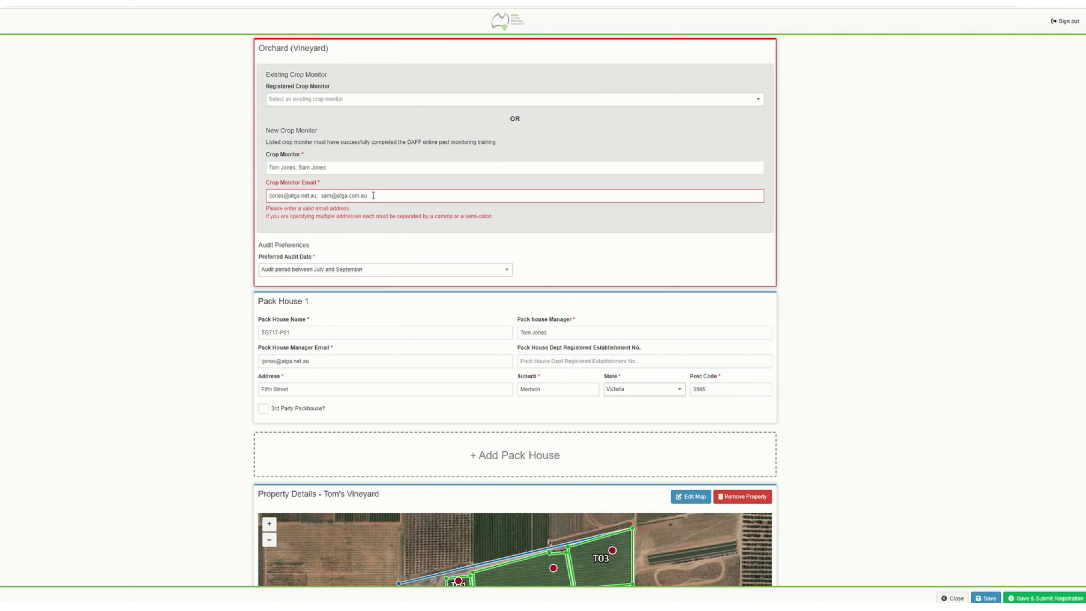
pyautogui.moveTo(373, 195); pyautogui.dragTo(315, 190)
pyautogui.press('BackSpace')
pyautogui.moveTo(298, 167); pyautogui.dragTo(363, 171)
pyautogui.press('BackSpace')
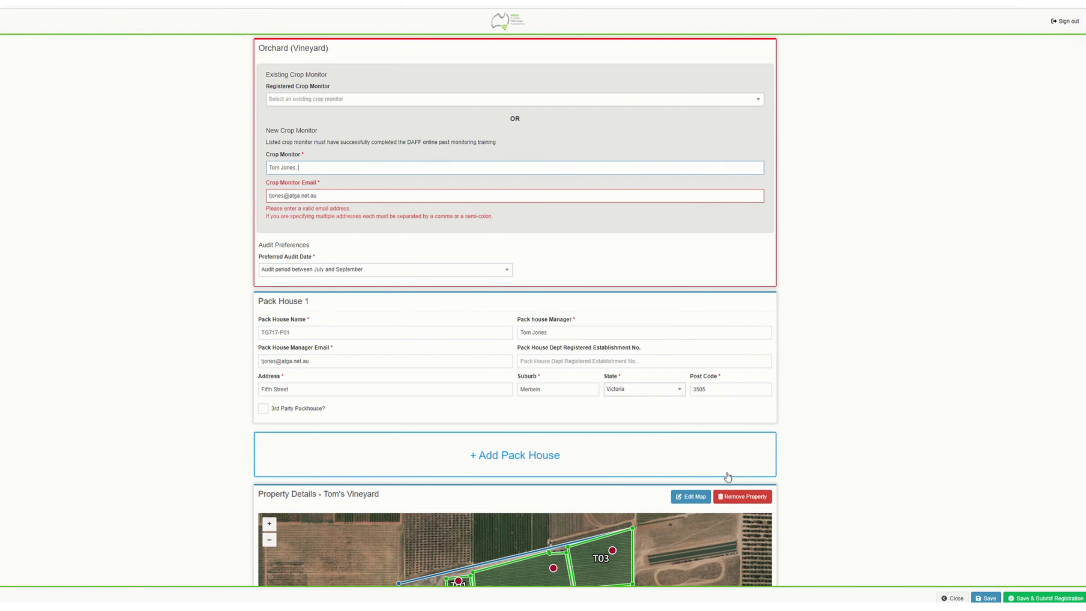
pyautogui.scroll(-1, 622, 430)
pyautogui.scroll(-3, 621, 430)
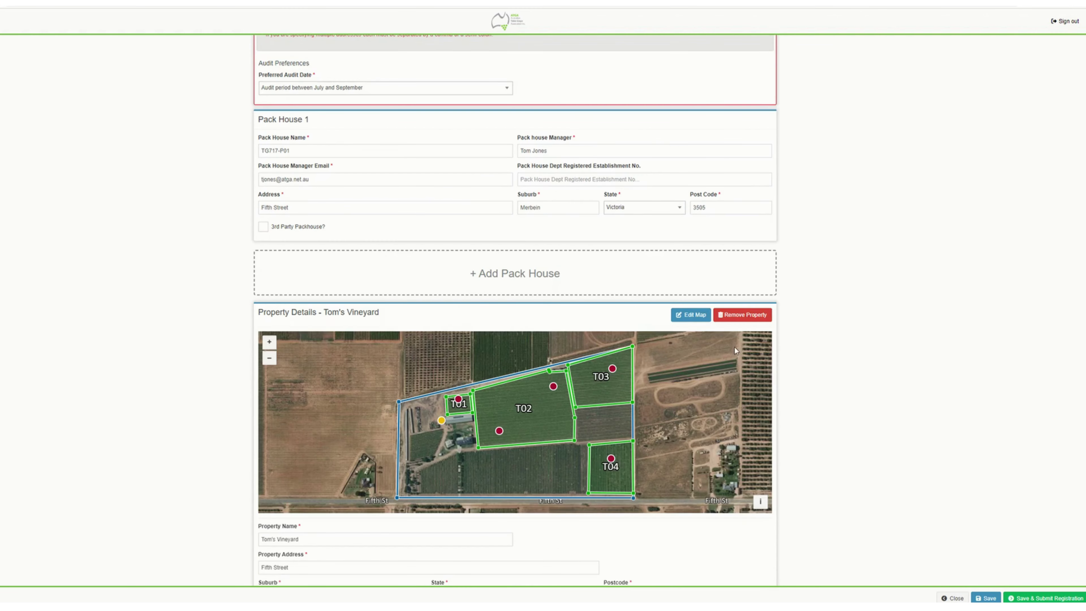
# - In the map editor, drag the property boundary's bottom-left corner up and right, then finish editing
pyautogui.click(691, 319)
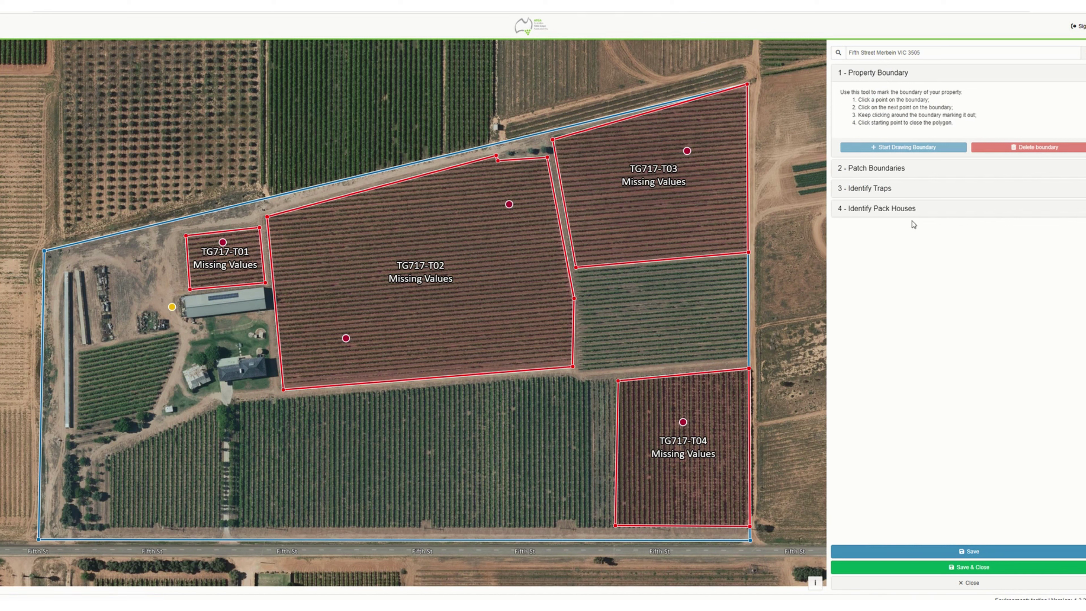
pyautogui.click(902, 75)
pyautogui.click(902, 76)
pyautogui.moveTo(40, 541)
pyautogui.mouseDown()
pyautogui.moveTo(85, 512)
pyautogui.moveTo(79, 498)
pyautogui.moveTo(41, 523)
pyautogui.mouseUp()
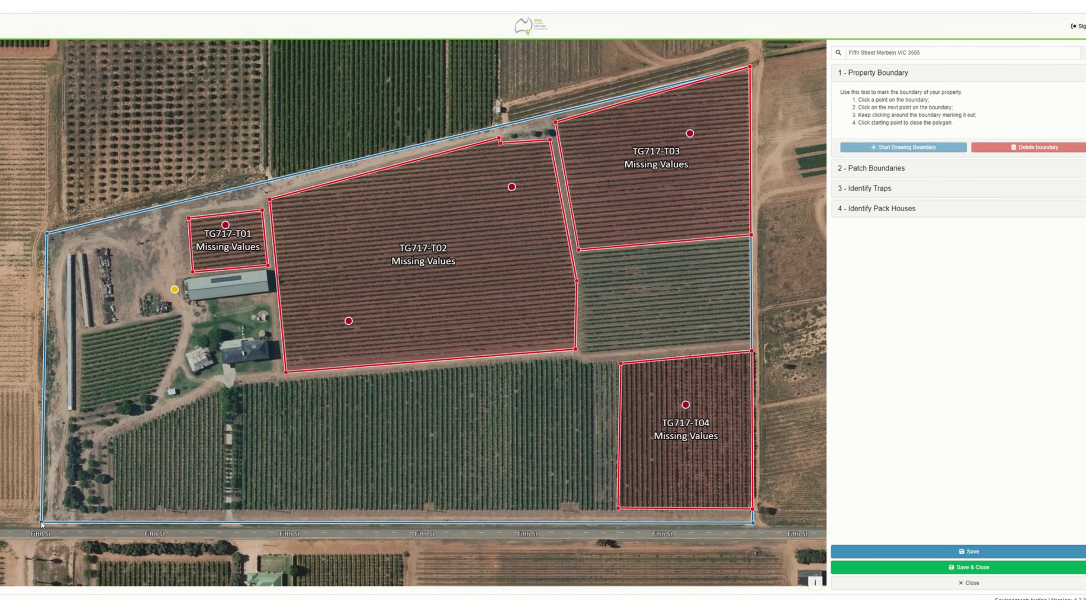
pyautogui.click(16, 523)
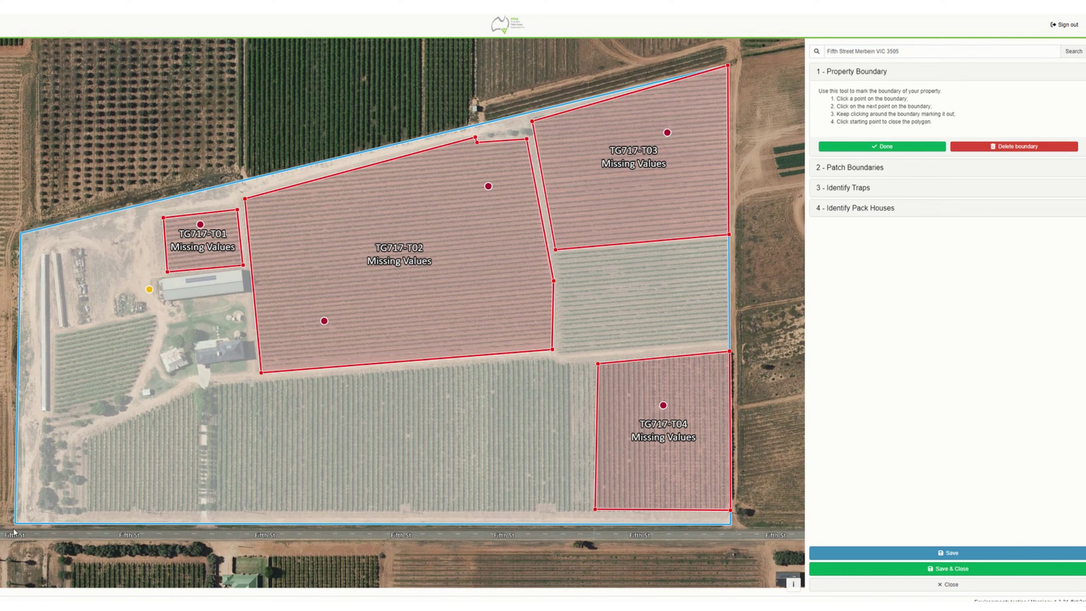
pyautogui.moveTo(15, 524)
pyautogui.mouseDown()
pyautogui.moveTo(55, 491)
pyautogui.moveTo(28, 519)
pyautogui.mouseUp()
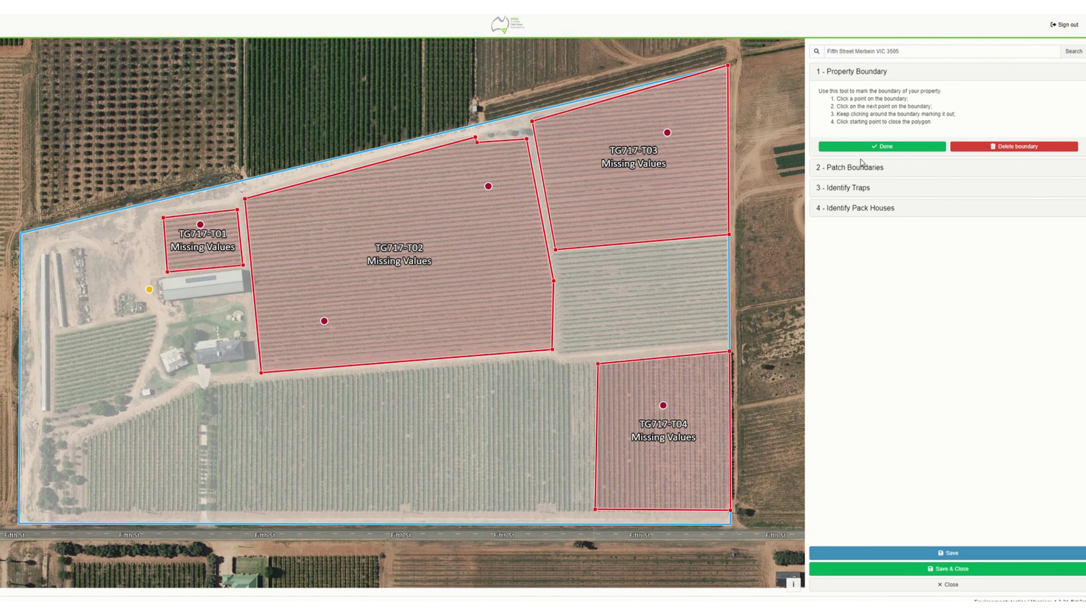
pyautogui.click(874, 148)
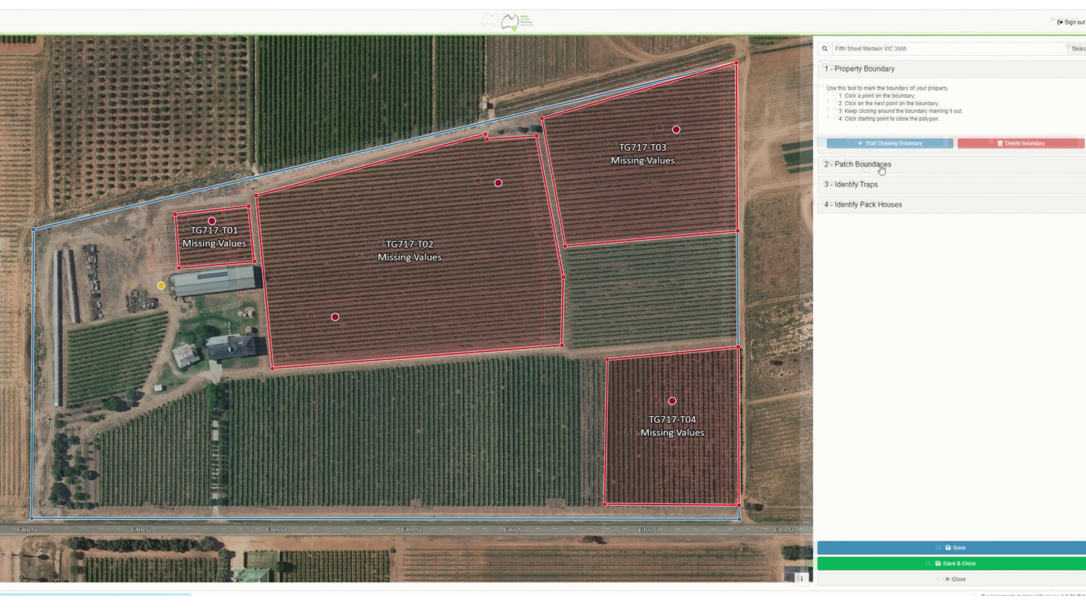
# - Give patch T01 TableGrape fruit and export countries Thailand, New Zealand, Korea and China
pyautogui.click(876, 166)
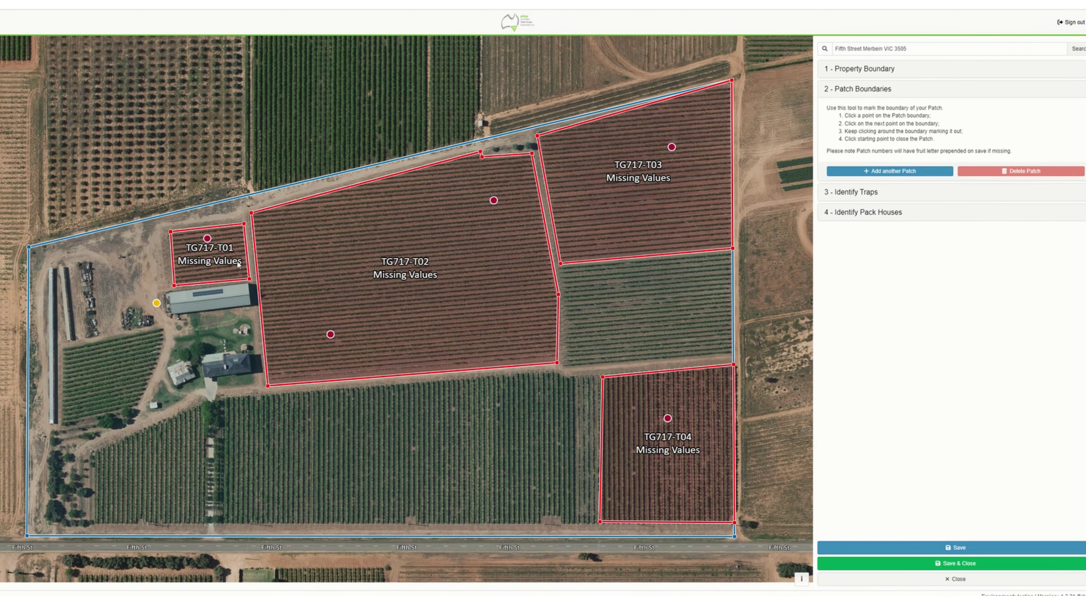
pyautogui.click(216, 262)
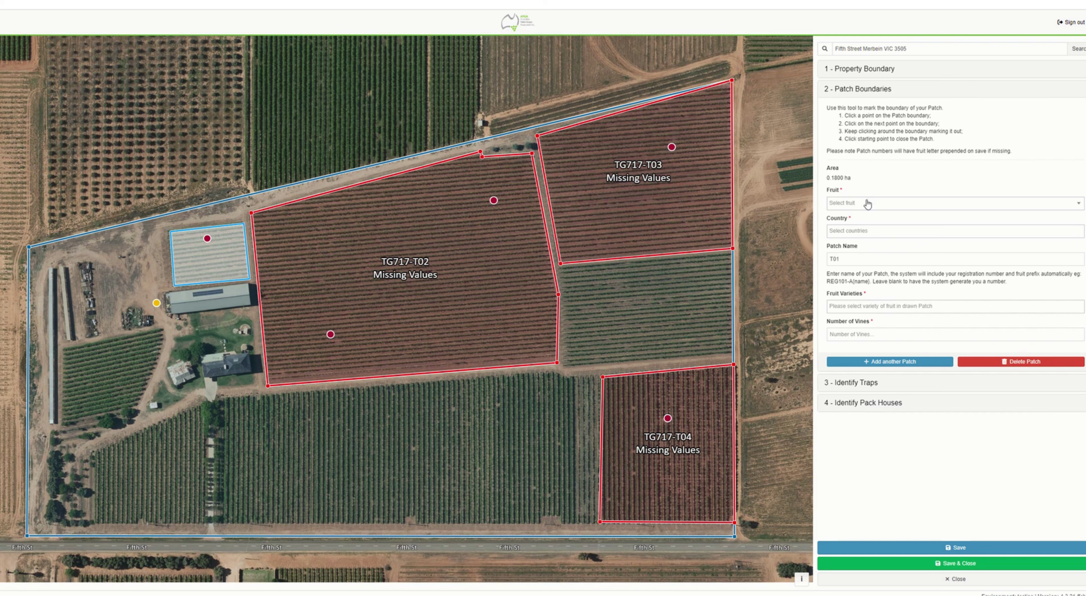
pyautogui.click(1080, 205)
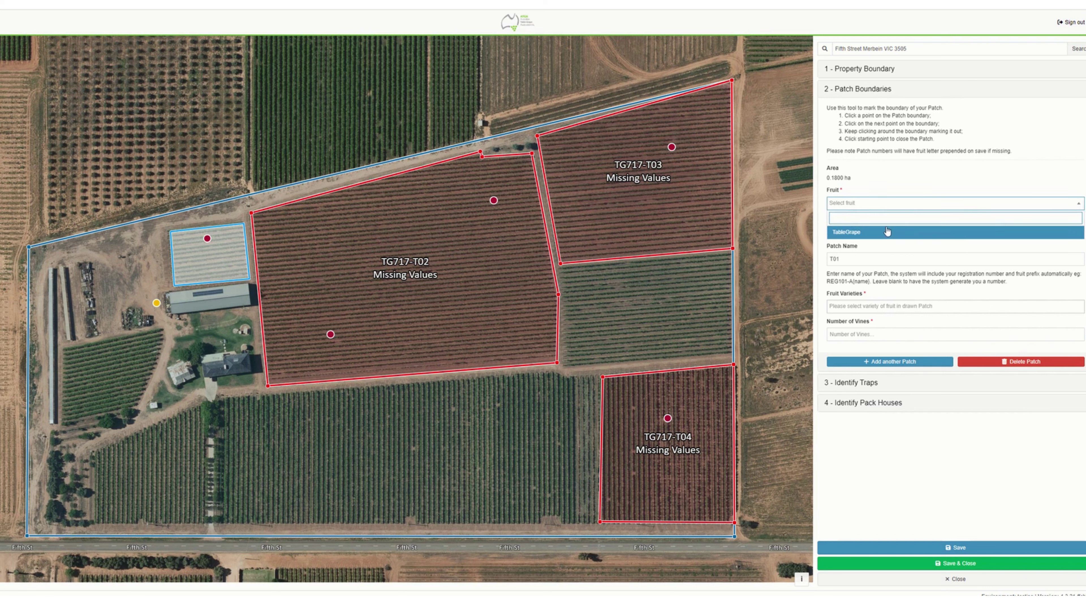
pyautogui.click(876, 231)
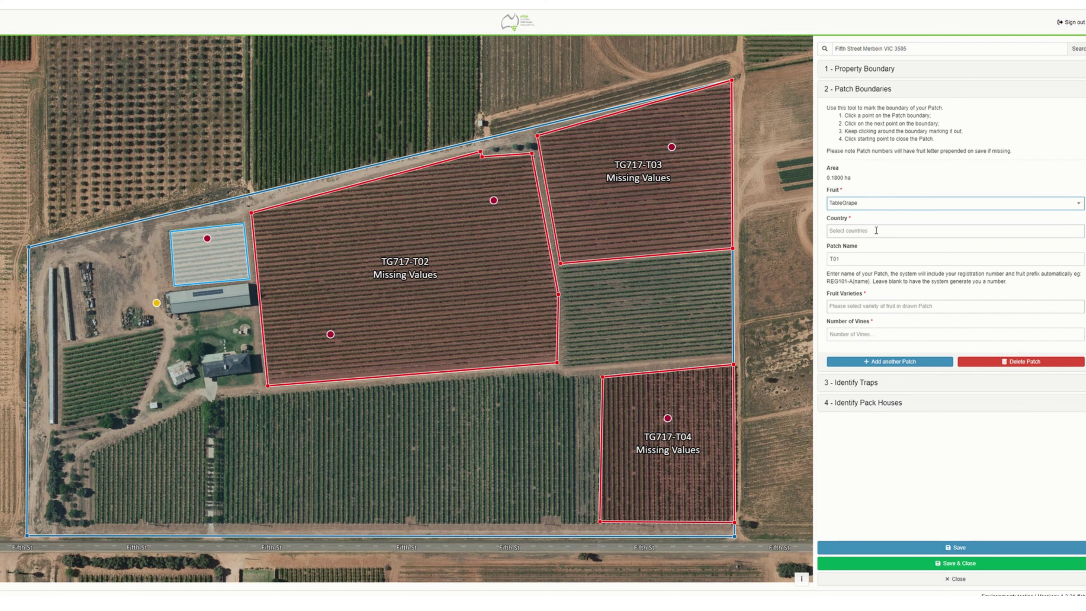
pyautogui.click(833, 231)
pyautogui.click(844, 247)
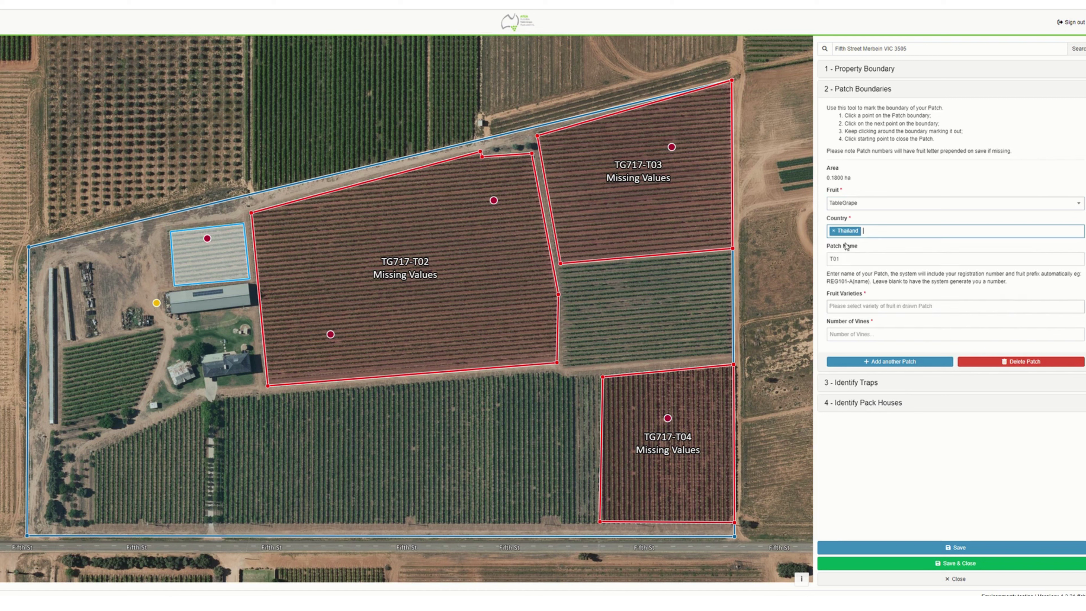
pyautogui.click(865, 231)
pyautogui.click(856, 272)
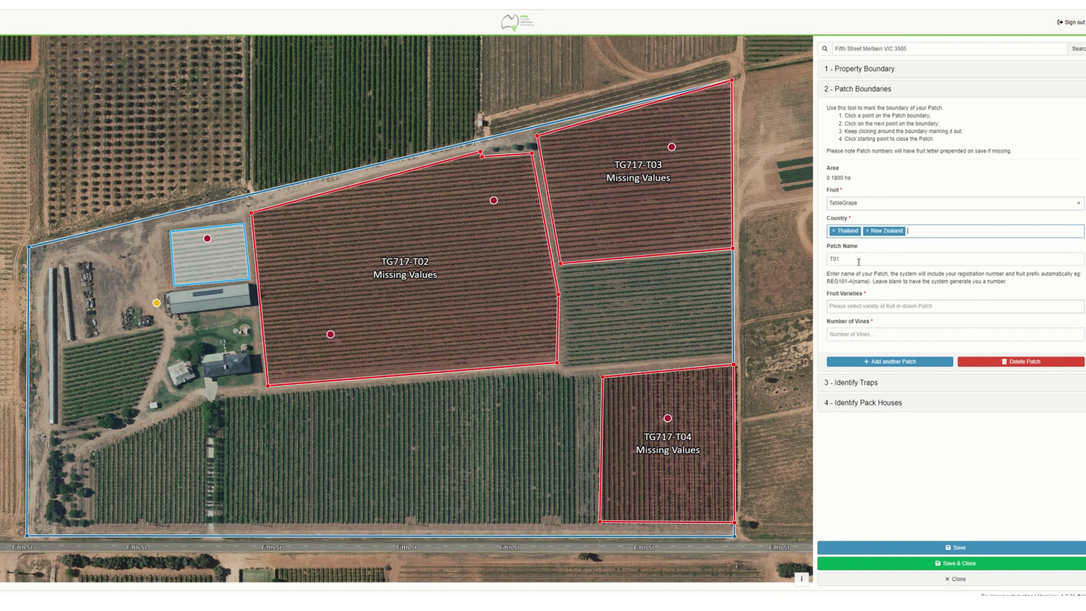
pyautogui.click(909, 231)
pyautogui.click(865, 296)
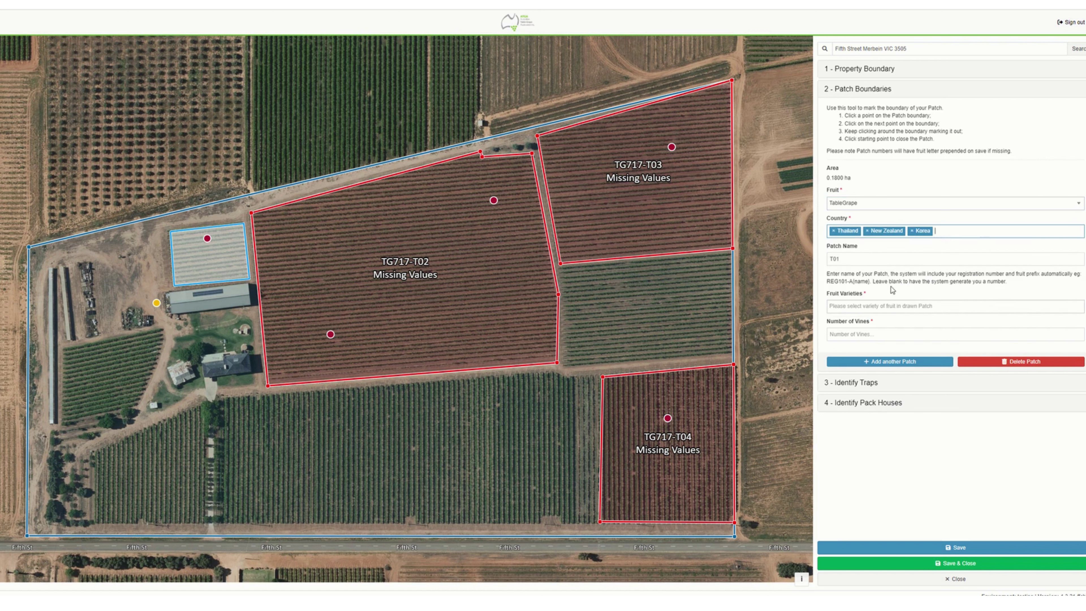
pyautogui.click(957, 231)
pyautogui.click(877, 309)
# - Add Red Globe and Crimson Seedless varieties and 500 vines to T01, then try saving
pyautogui.click(848, 306)
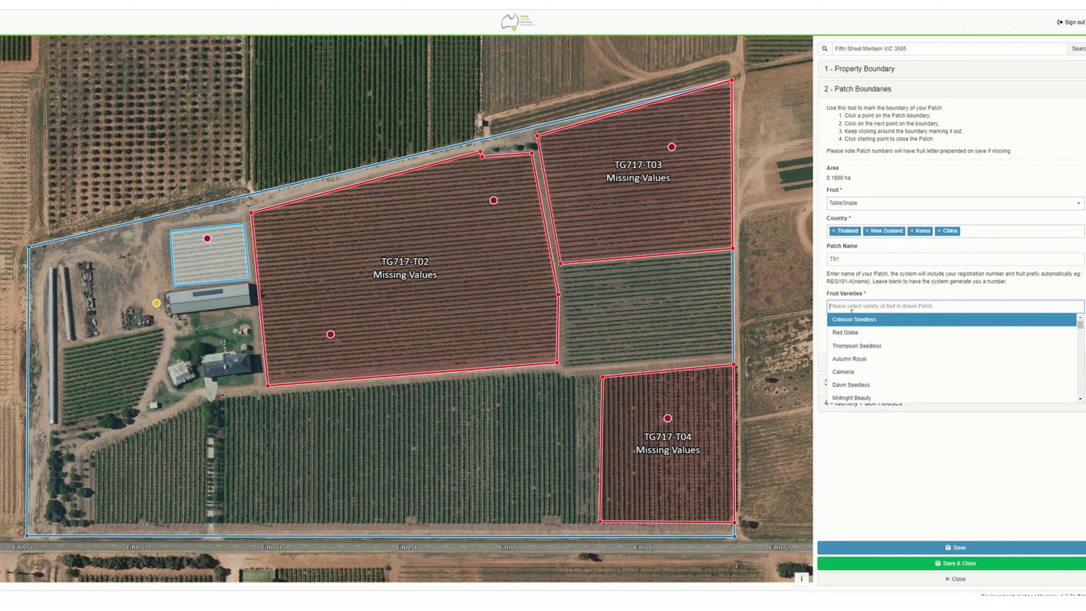
pyautogui.click(854, 335)
pyautogui.click(869, 306)
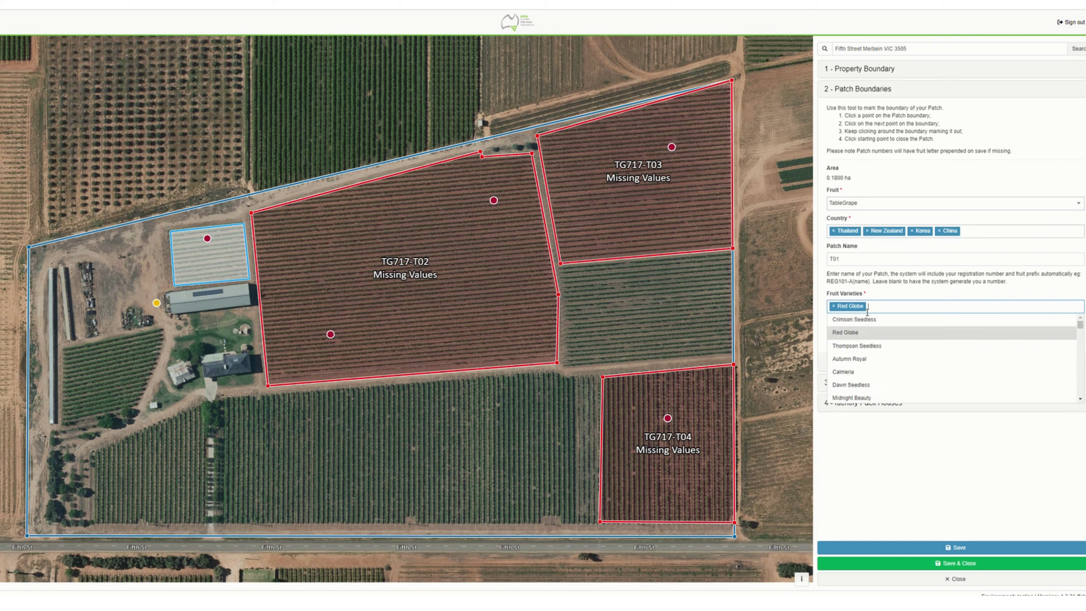
pyautogui.click(867, 322)
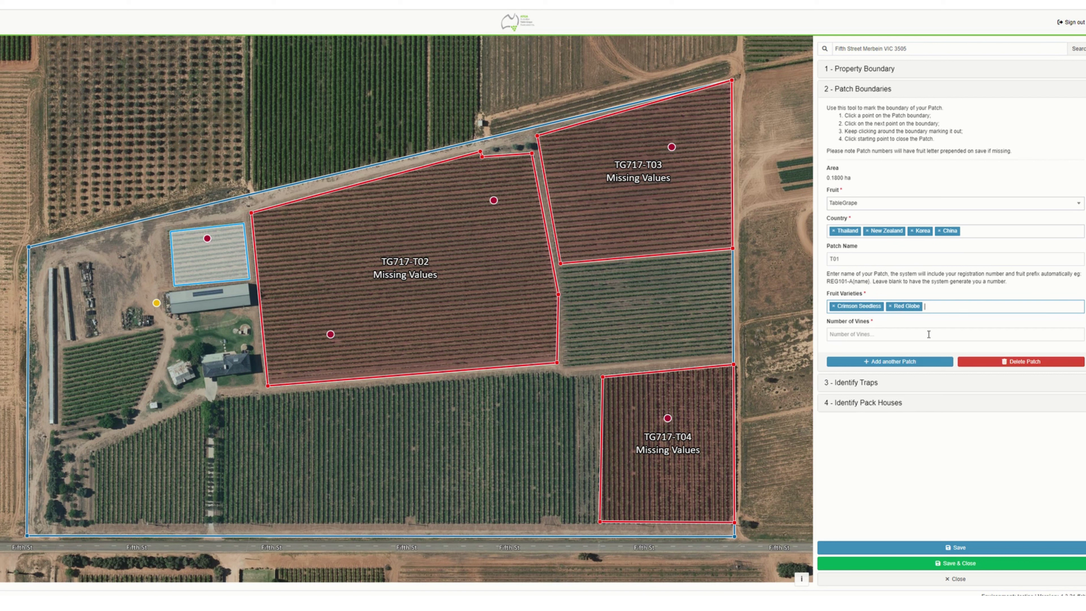
pyautogui.click(841, 334)
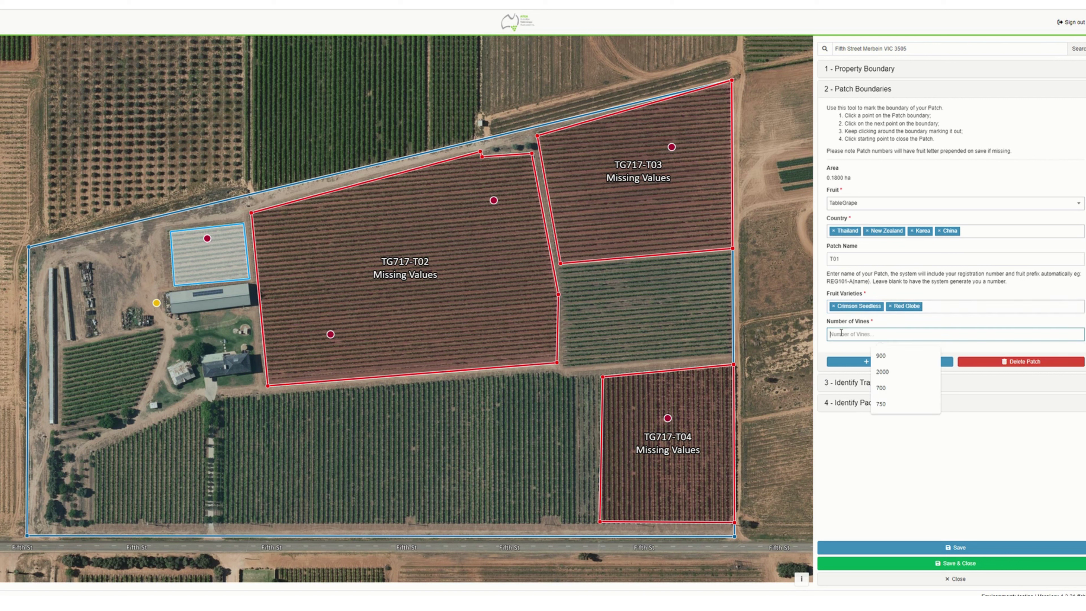
pyautogui.write('500')
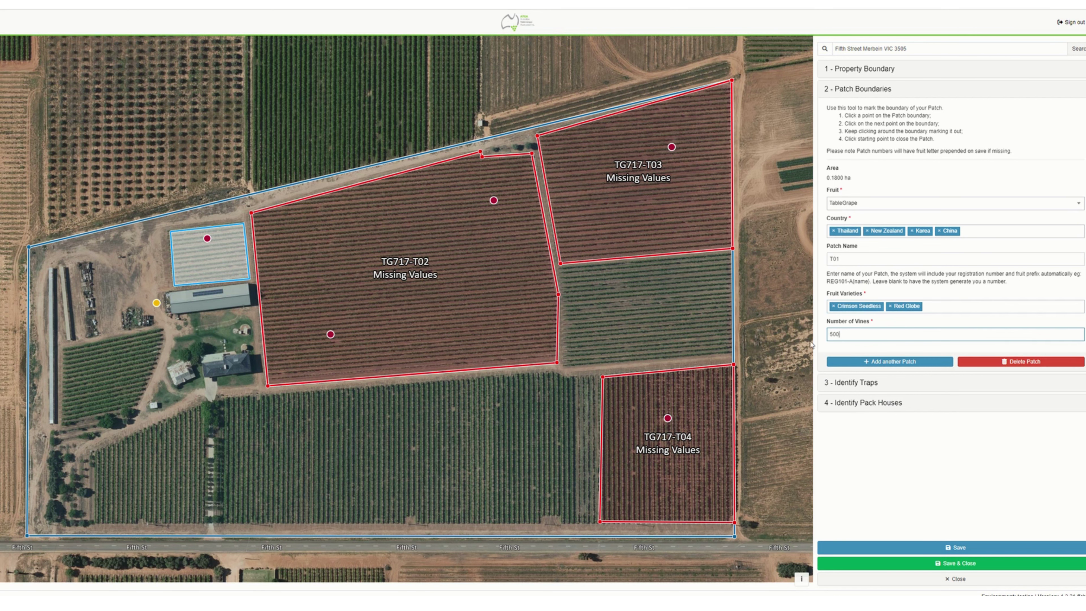
pyautogui.click(960, 547)
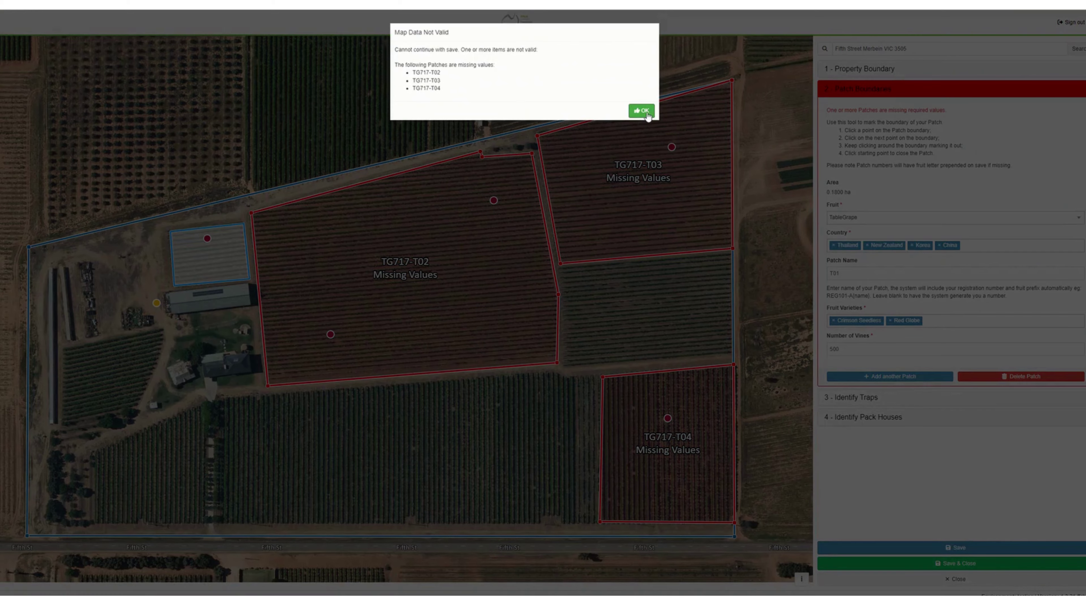
# - Dismiss the missing-values warning and give patch T02 TableGrape fruit with Thailand and Korea
pyautogui.click(642, 111)
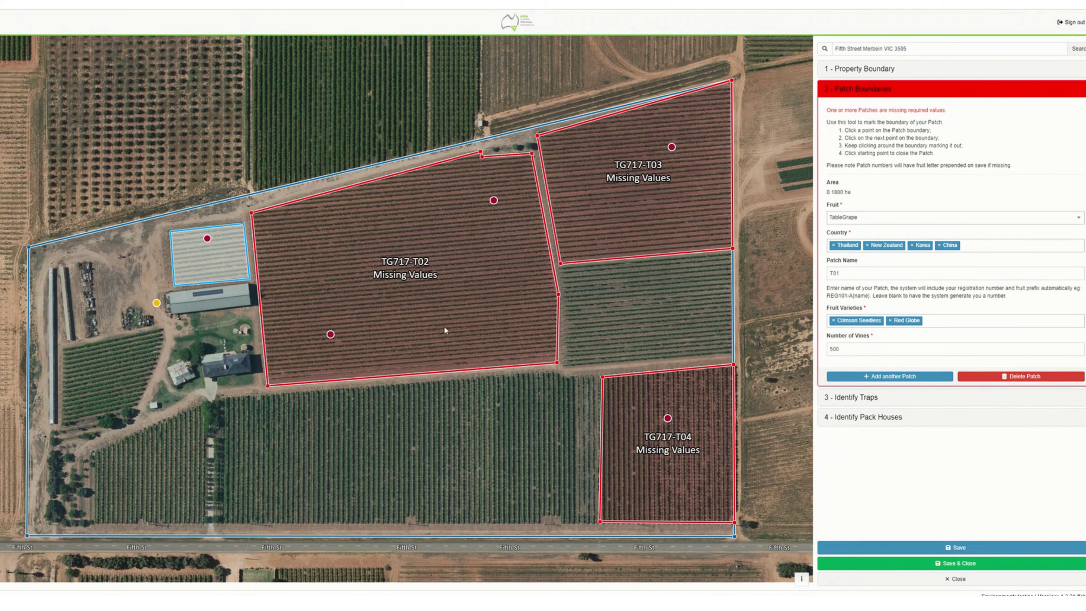
pyautogui.click(413, 276)
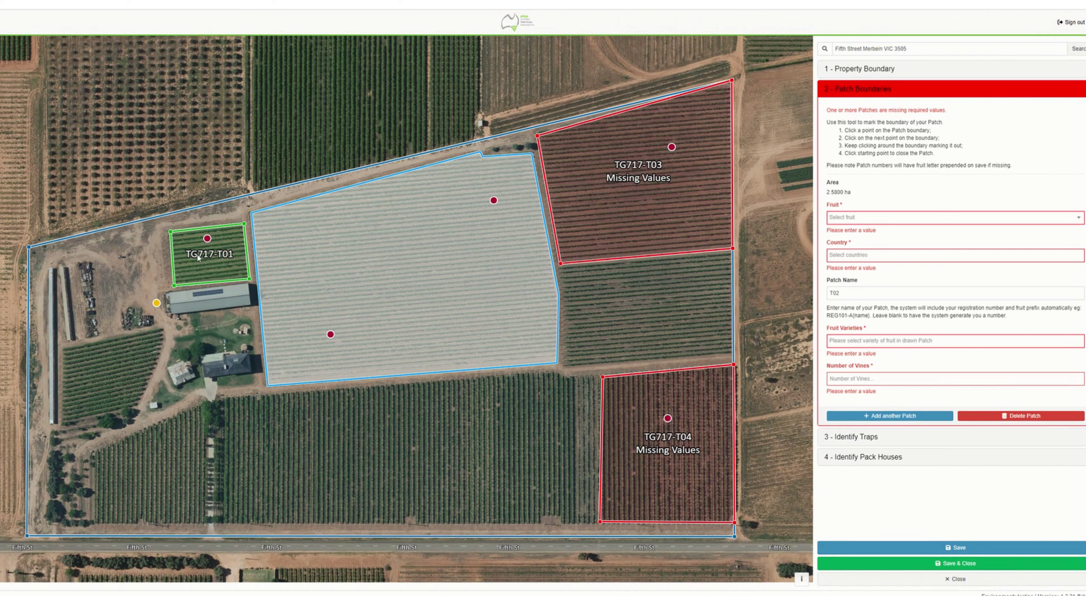
pyautogui.click(879, 218)
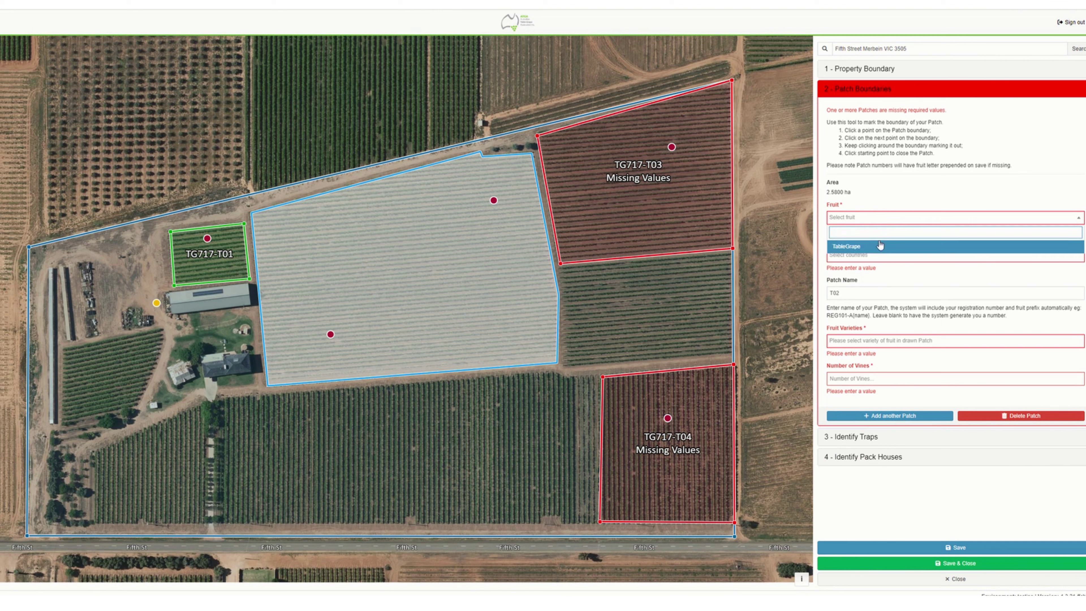
pyautogui.click(879, 246)
pyautogui.click(863, 256)
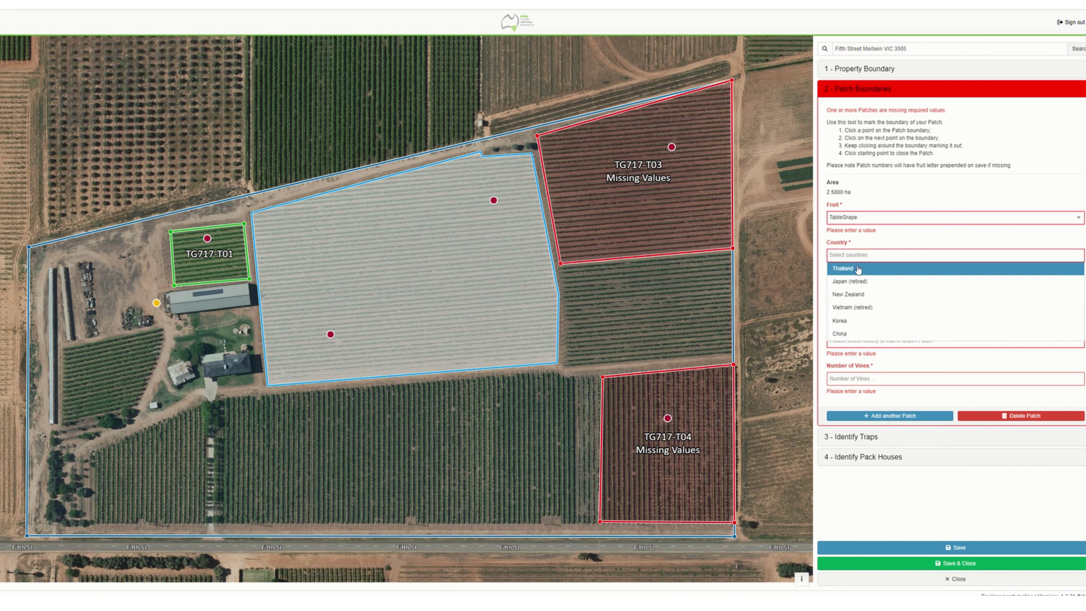
pyautogui.click(859, 269)
pyautogui.click(887, 252)
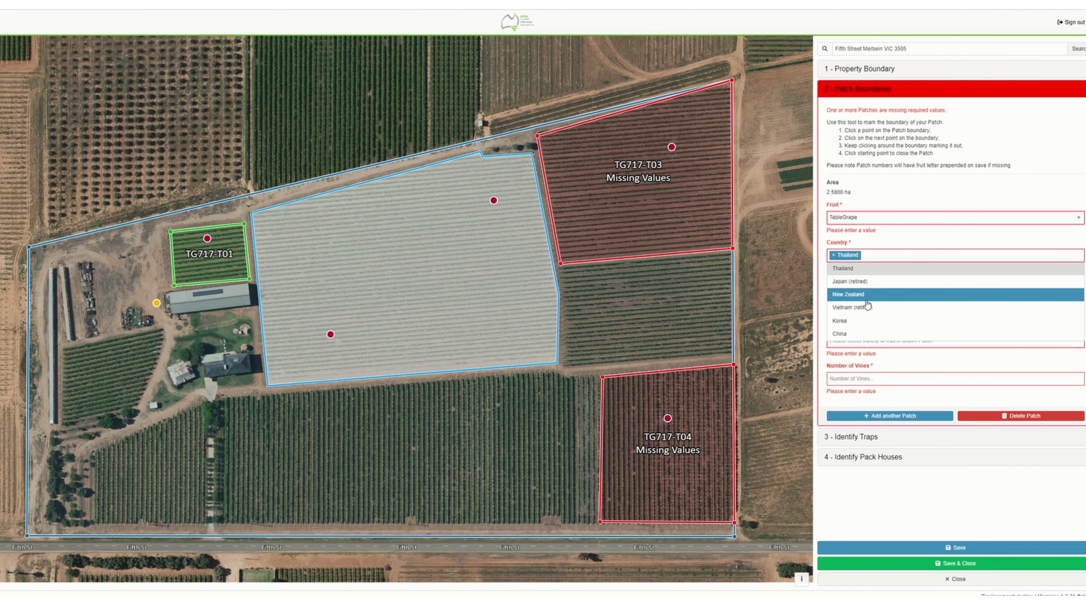
pyautogui.click(850, 320)
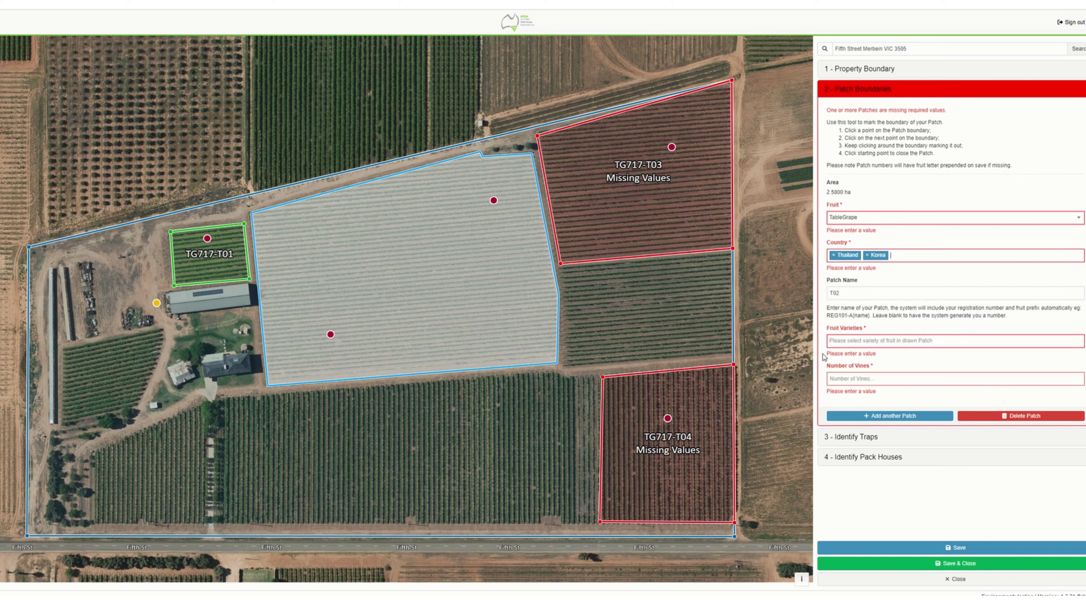
# - Add Crimson Seedless and 2000 vines to T02, then select patch T03
pyautogui.click(837, 342)
pyautogui.click(841, 360)
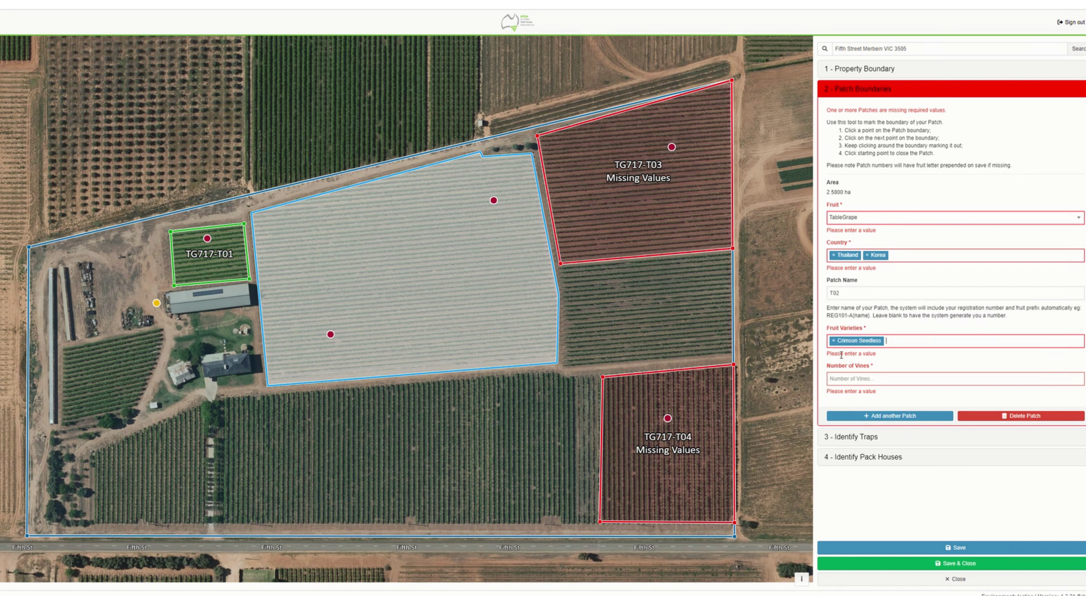
pyautogui.click(841, 377)
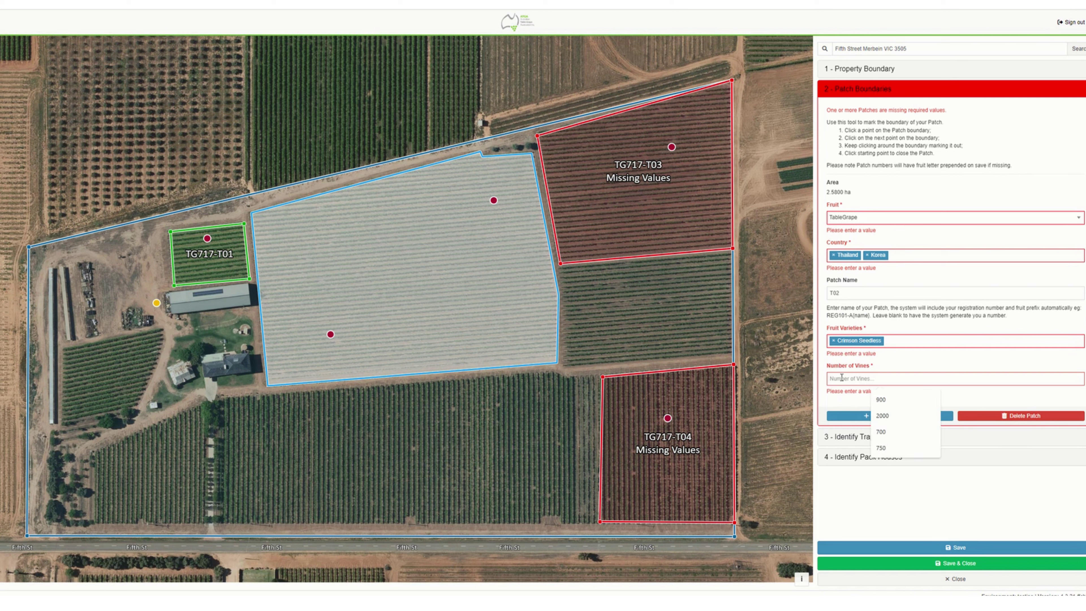
pyautogui.write('2000')
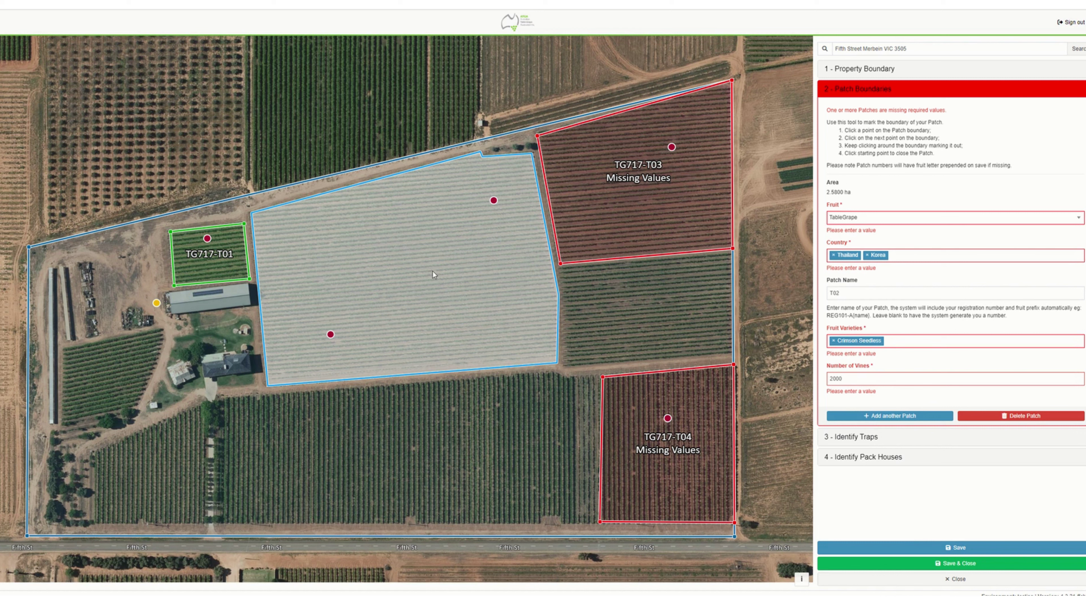
pyautogui.click(630, 198)
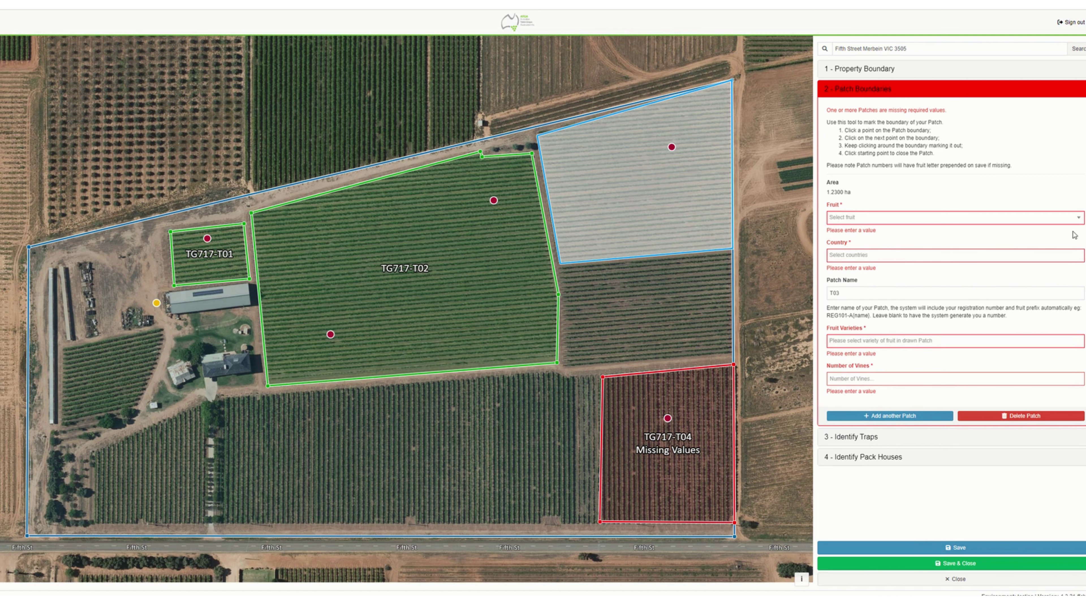
# - Set T03 to TableGrape, China, Crimson Seedless and 1500 vines, then select patch T04
pyautogui.click(1077, 219)
pyautogui.click(925, 247)
pyautogui.click(881, 256)
pyautogui.click(855, 334)
pyautogui.click(855, 340)
pyautogui.click(852, 364)
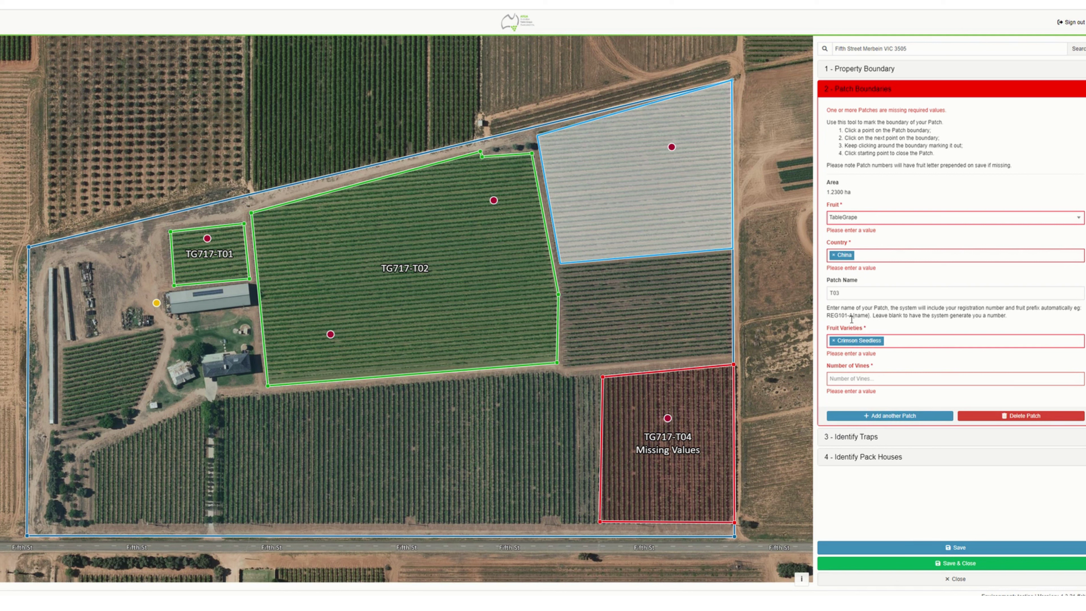
pyautogui.click(854, 378)
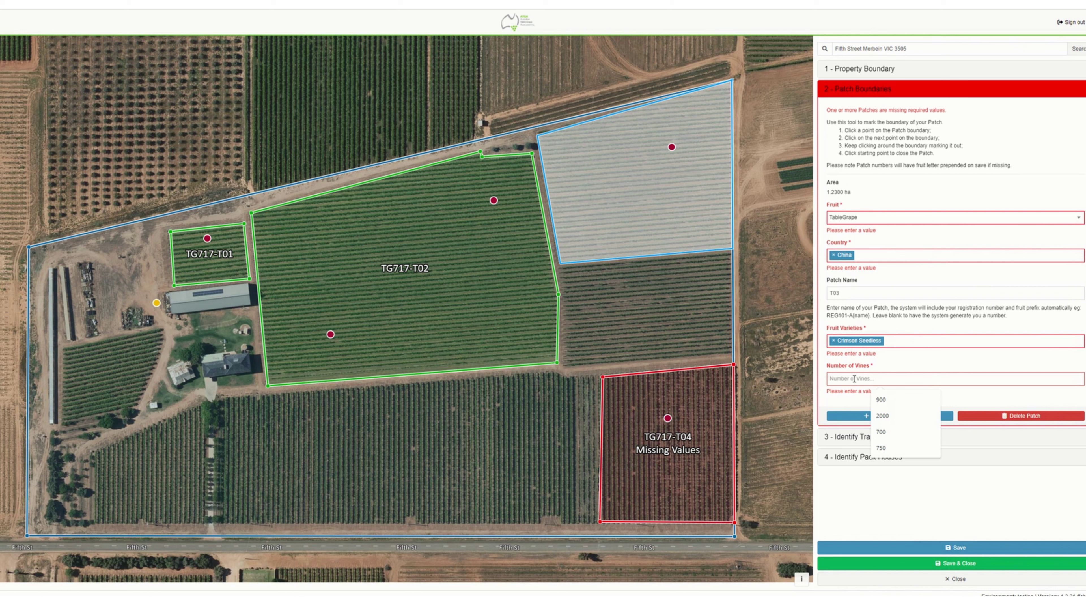
pyautogui.write('1500')
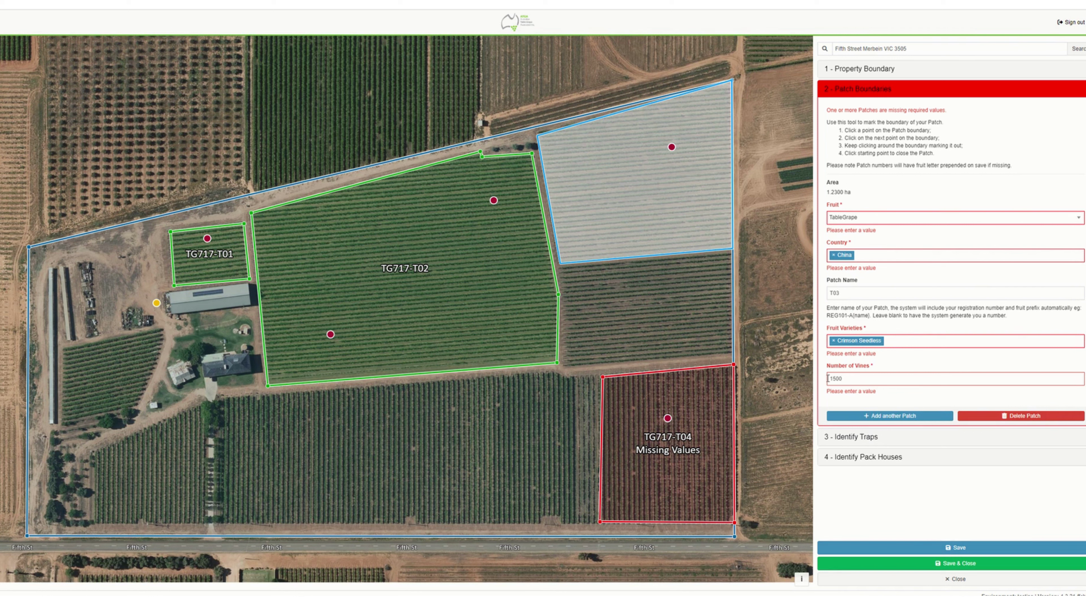
pyautogui.click(681, 445)
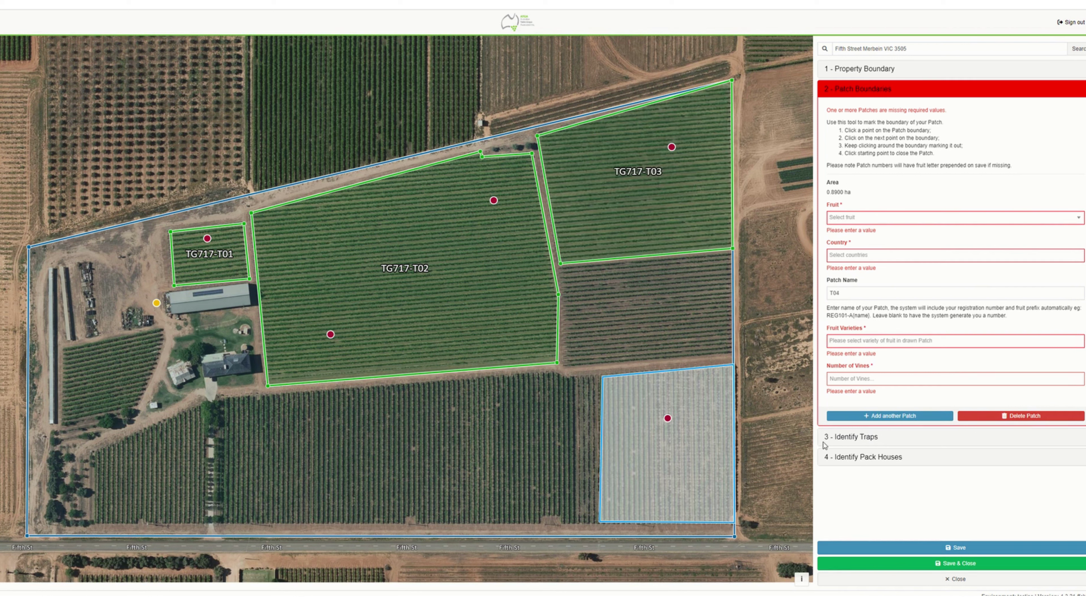
# - Set T04 to TableGrape, Thailand, Red Globe and Autumn Royal with 1000 vines, and save
pyautogui.click(1074, 222)
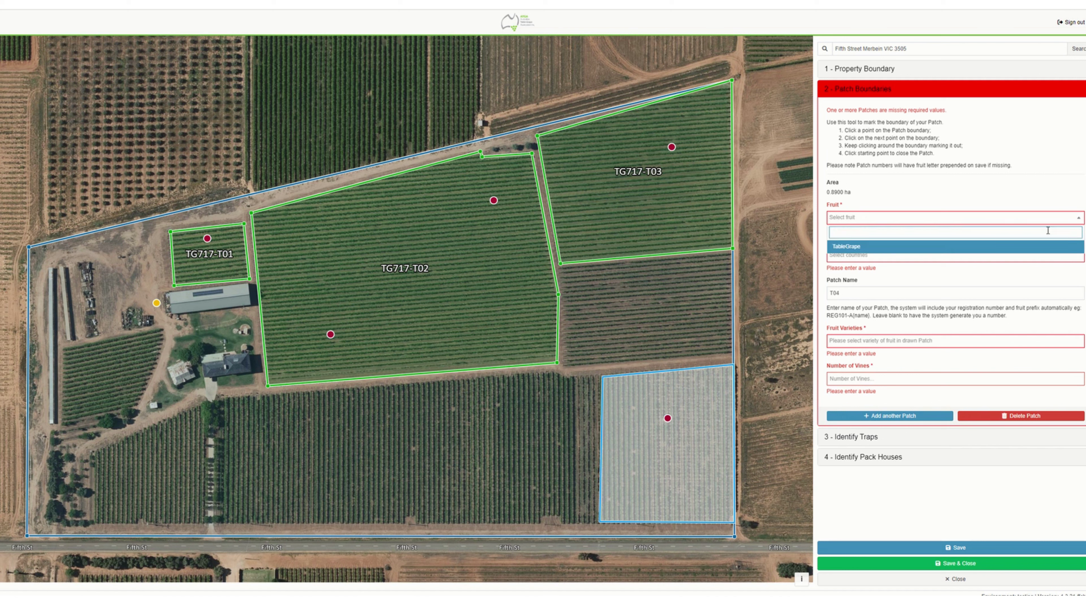
pyautogui.click(935, 245)
pyautogui.click(884, 256)
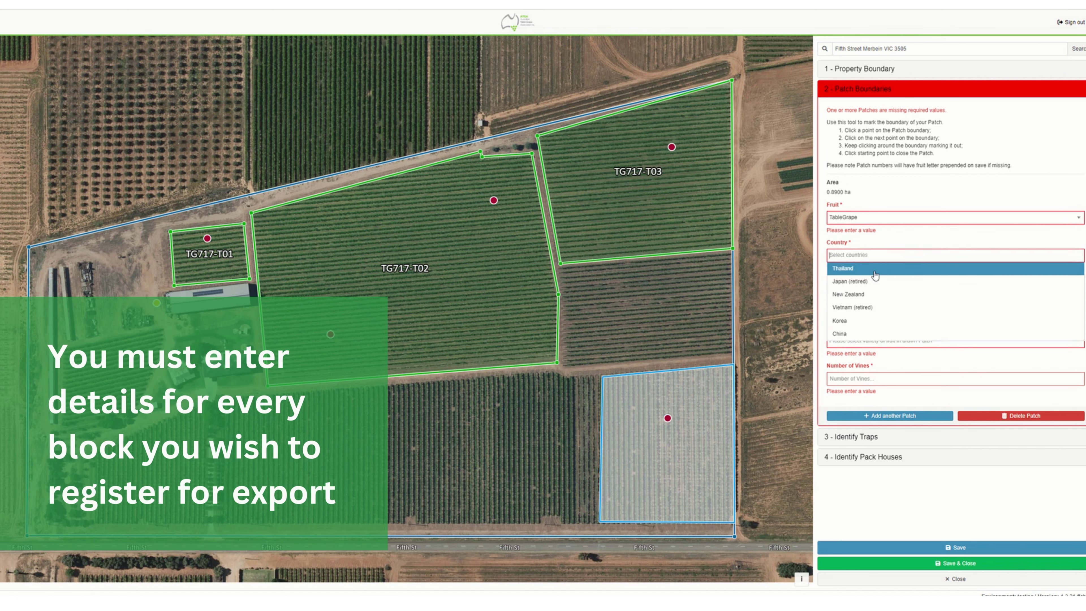
pyautogui.click(876, 271)
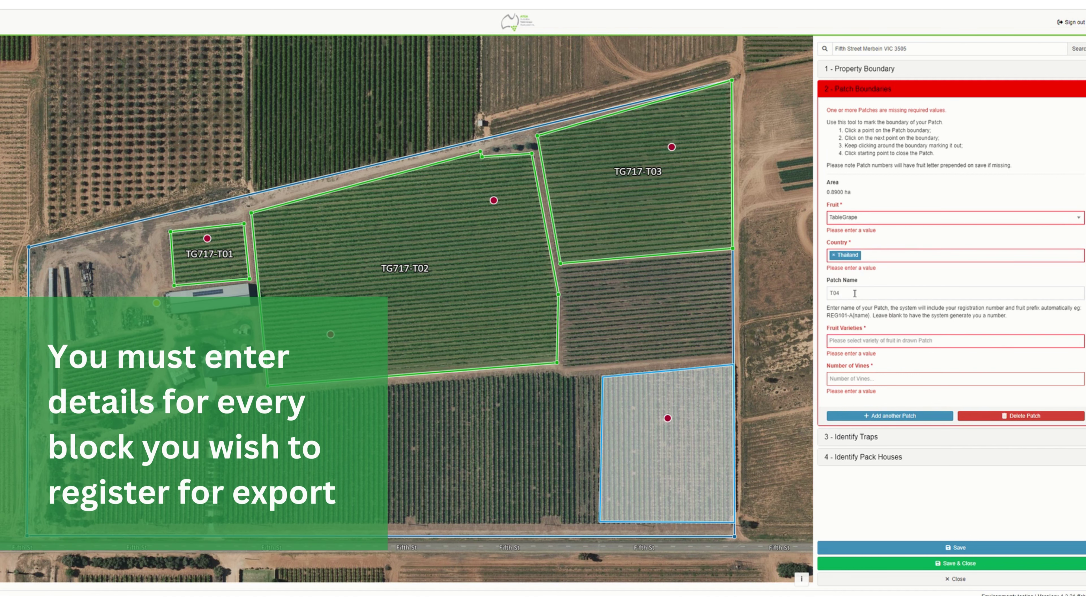
pyautogui.click(852, 341)
pyautogui.click(852, 367)
pyautogui.click(883, 339)
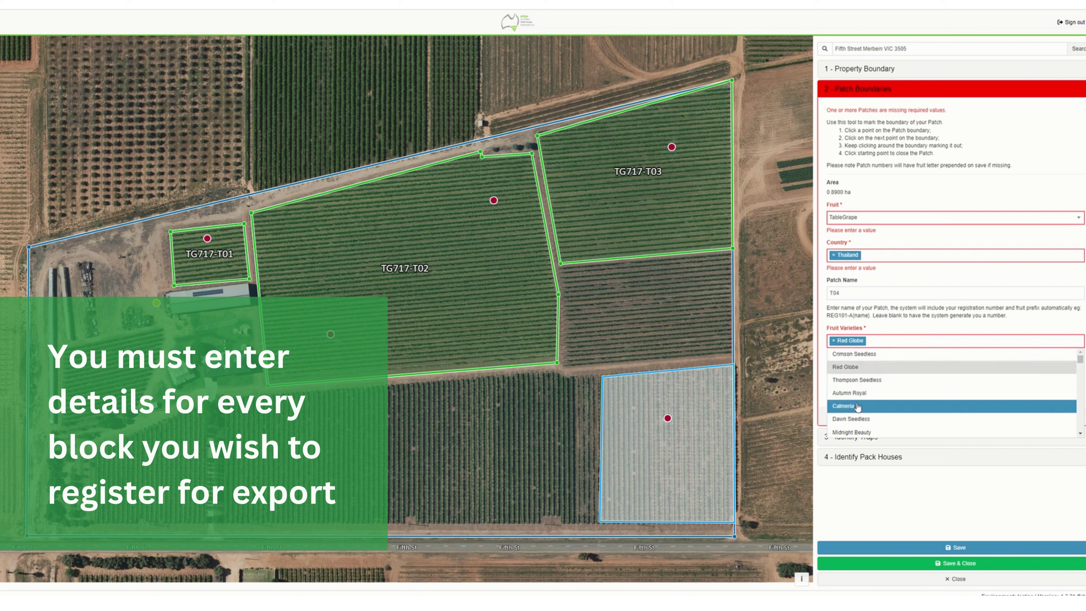
pyautogui.click(867, 399)
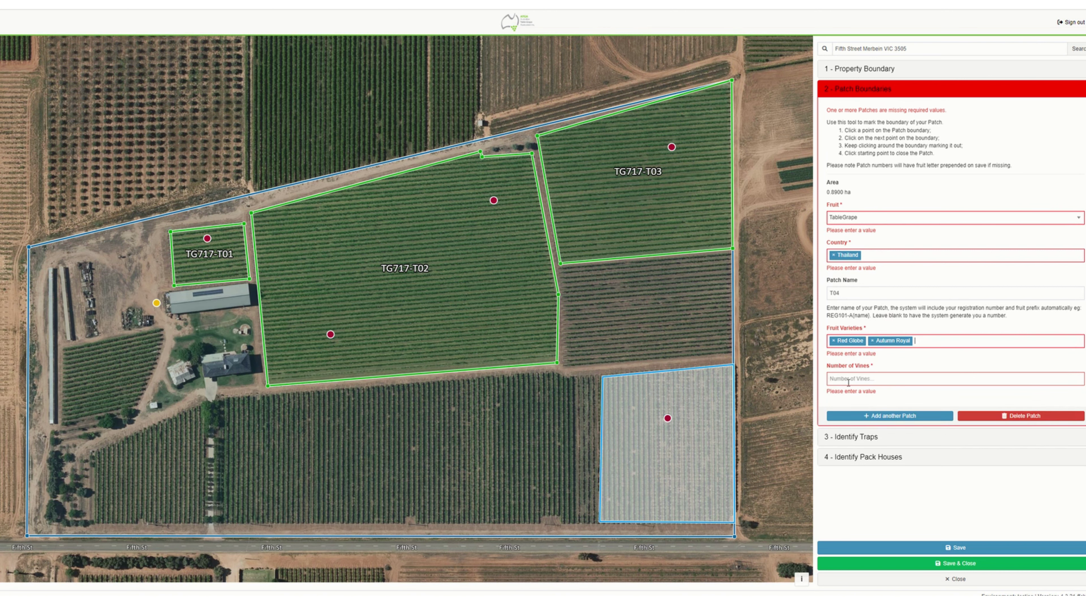
pyautogui.click(849, 379)
pyautogui.write('1000')
pyautogui.click(911, 548)
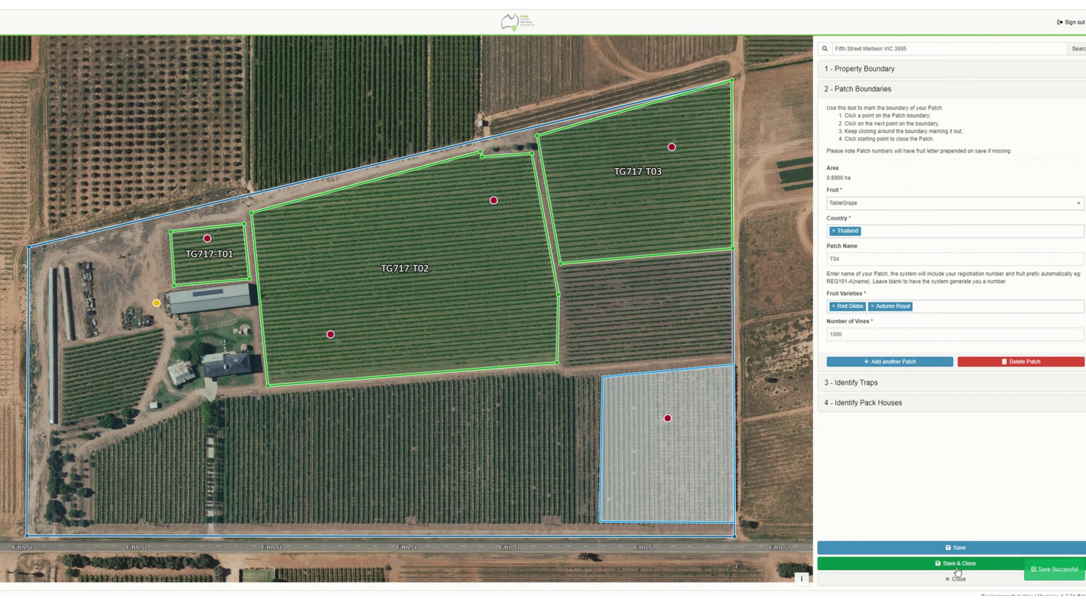
# - Save and close the map editor, check the four-patch Patches table, and reopen the map
pyautogui.click(956, 564)
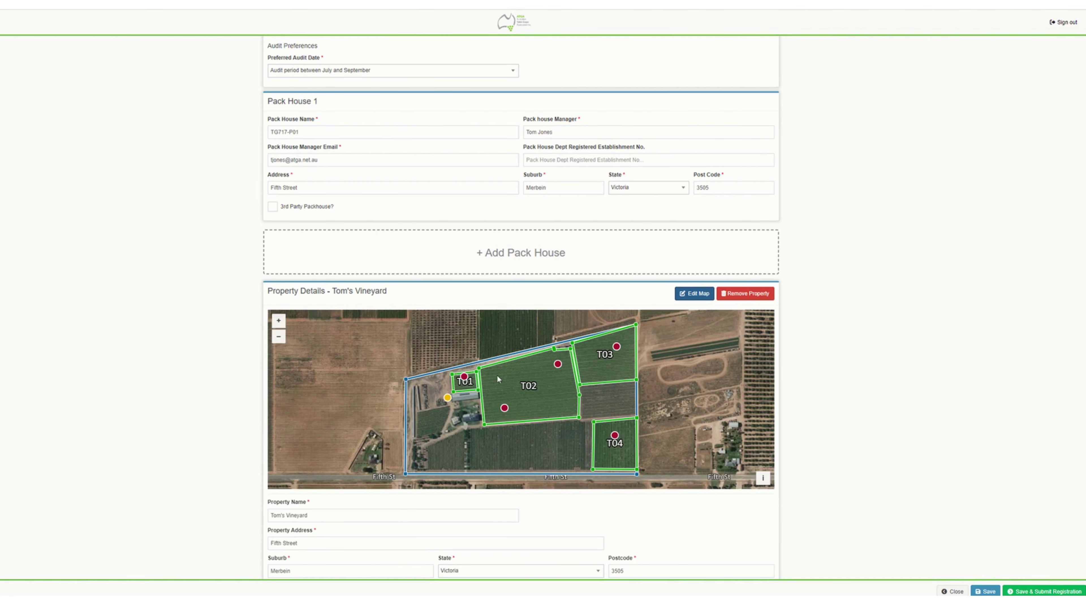
pyautogui.scroll(-3, 371, 519)
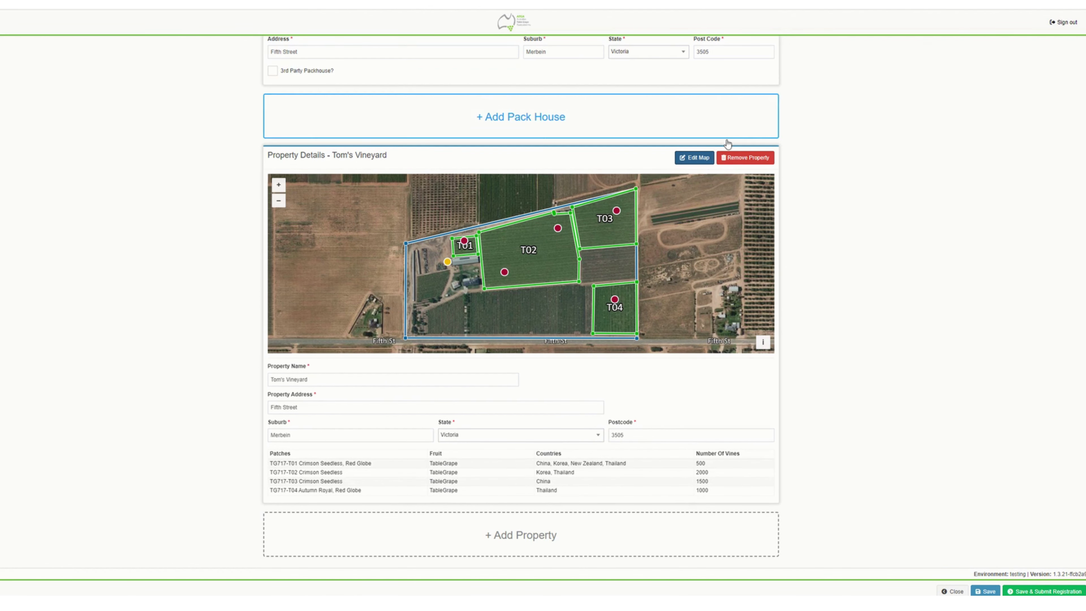
pyautogui.click(704, 162)
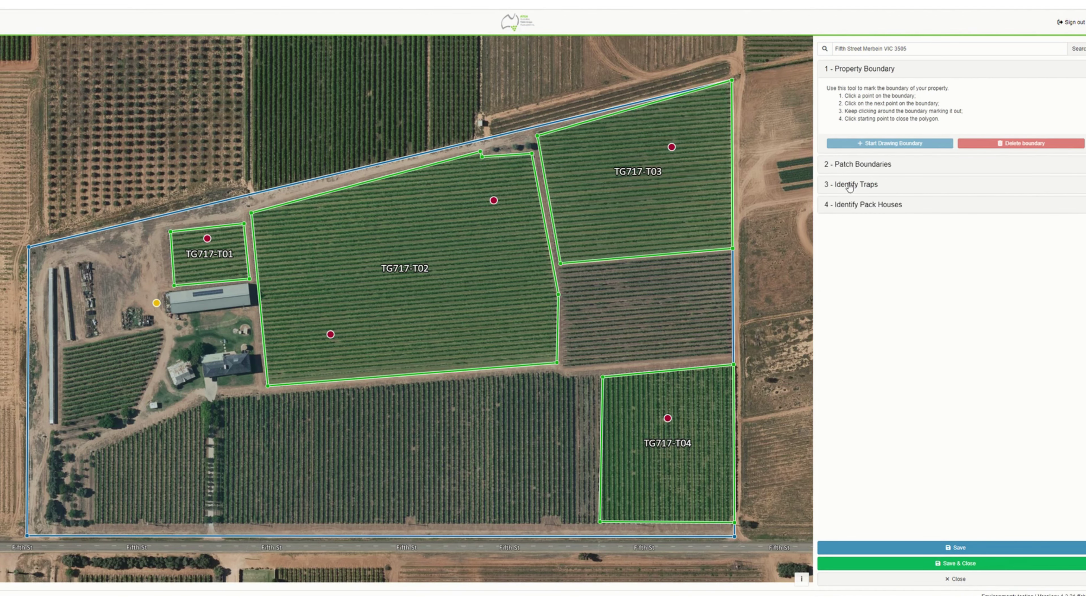
# - Place a second trap inside TG717-T03 and TG717-T04, visit the pack house step, and save the map
pyautogui.click(848, 185)
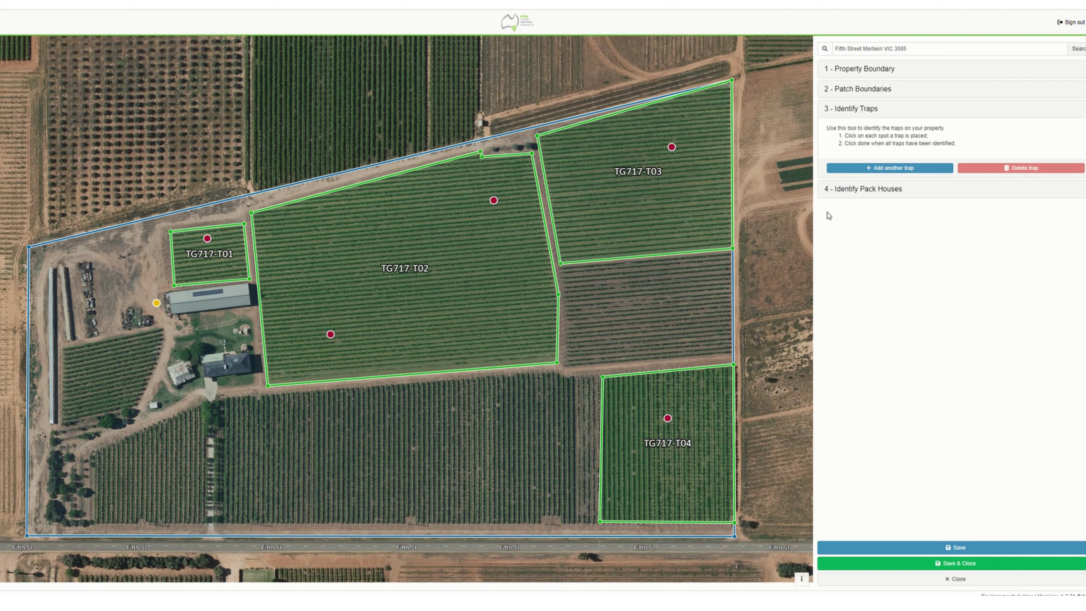
pyautogui.click(897, 169)
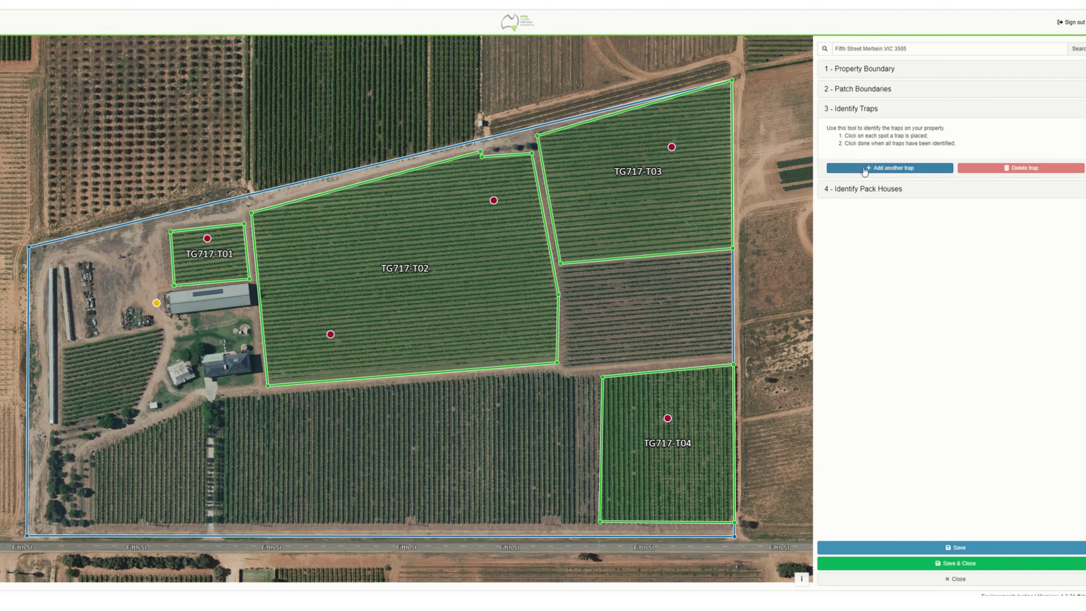
pyautogui.click(614, 209)
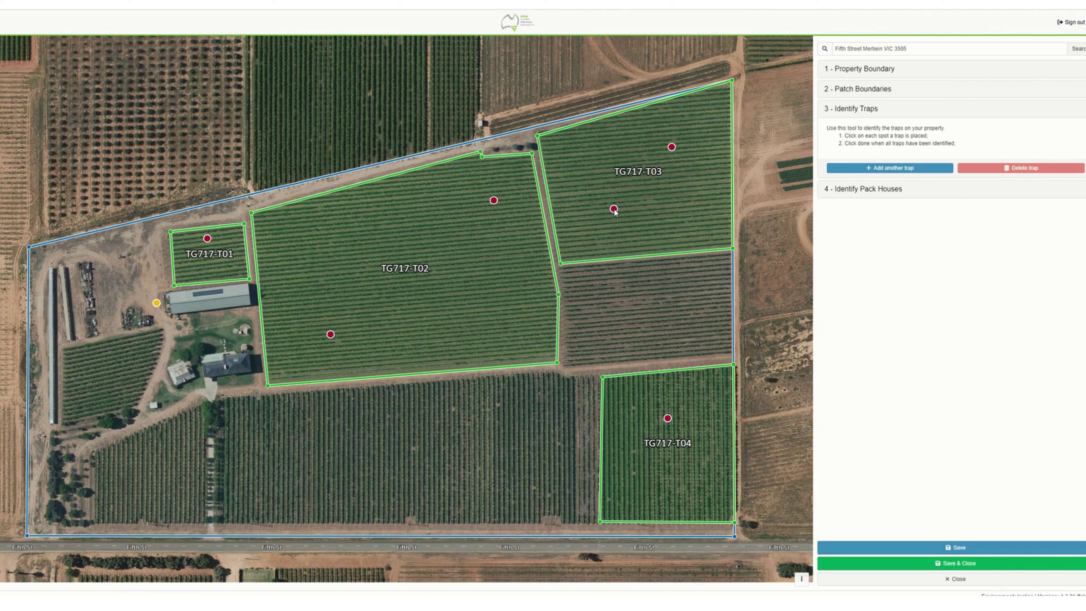
pyautogui.click(893, 168)
pyautogui.click(661, 476)
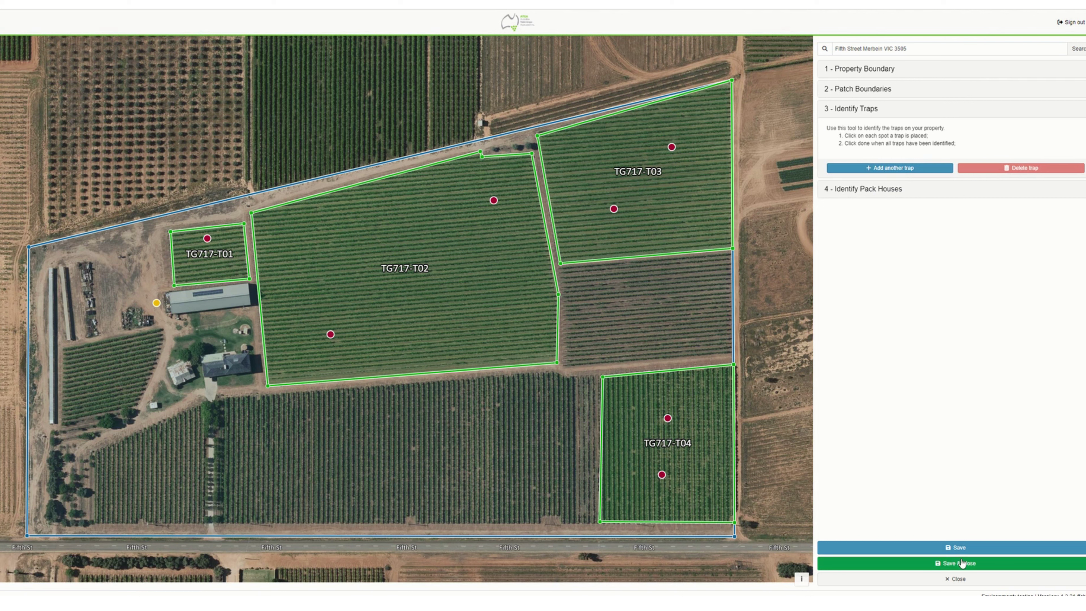
pyautogui.click(877, 192)
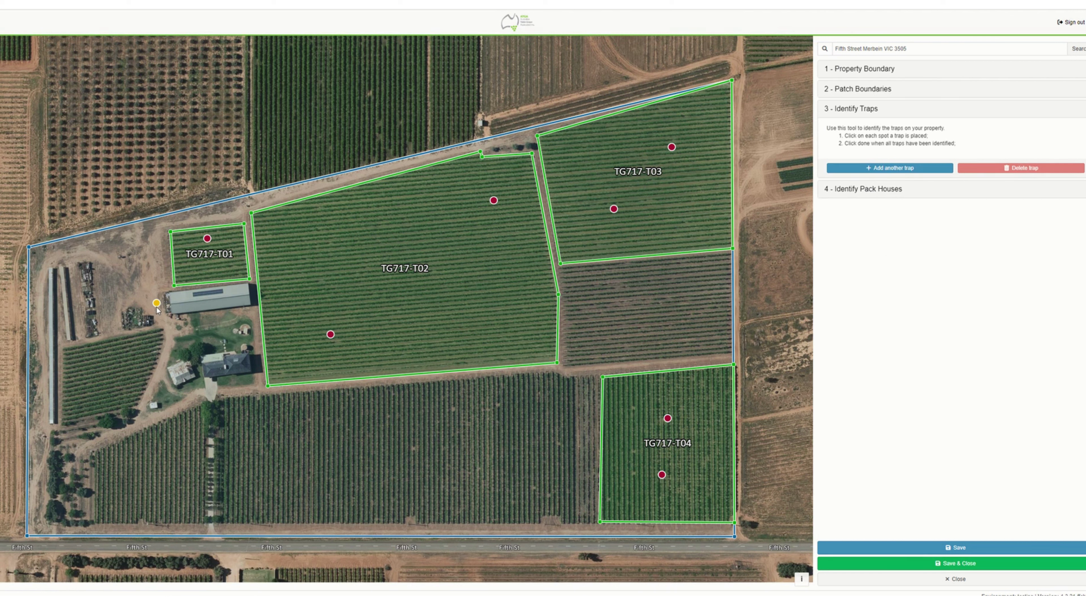
pyautogui.click(900, 191)
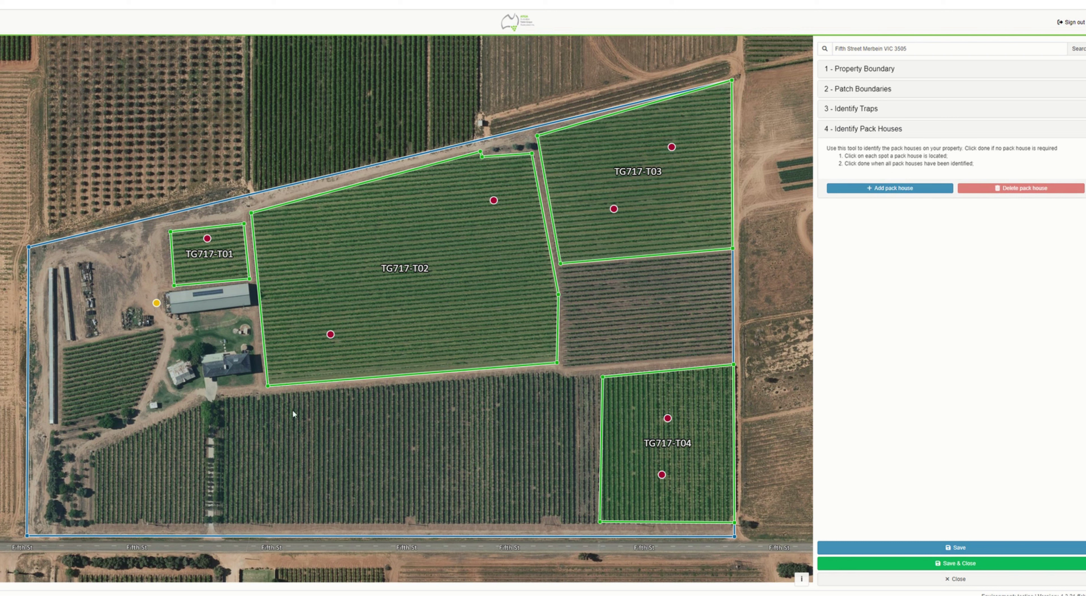
pyautogui.click(974, 570)
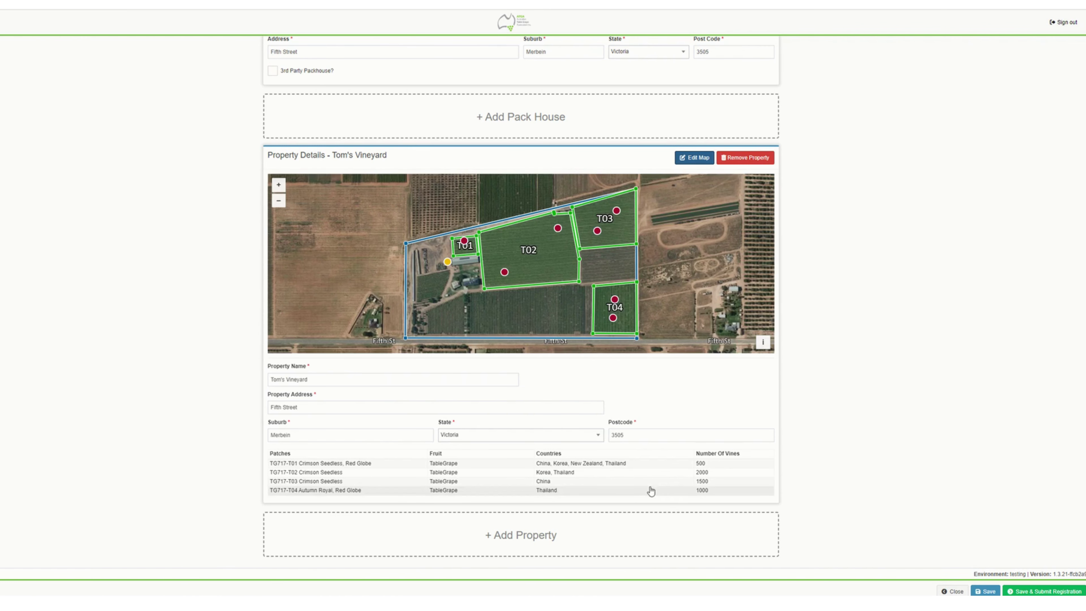
pyautogui.scroll(1, 578, 461)
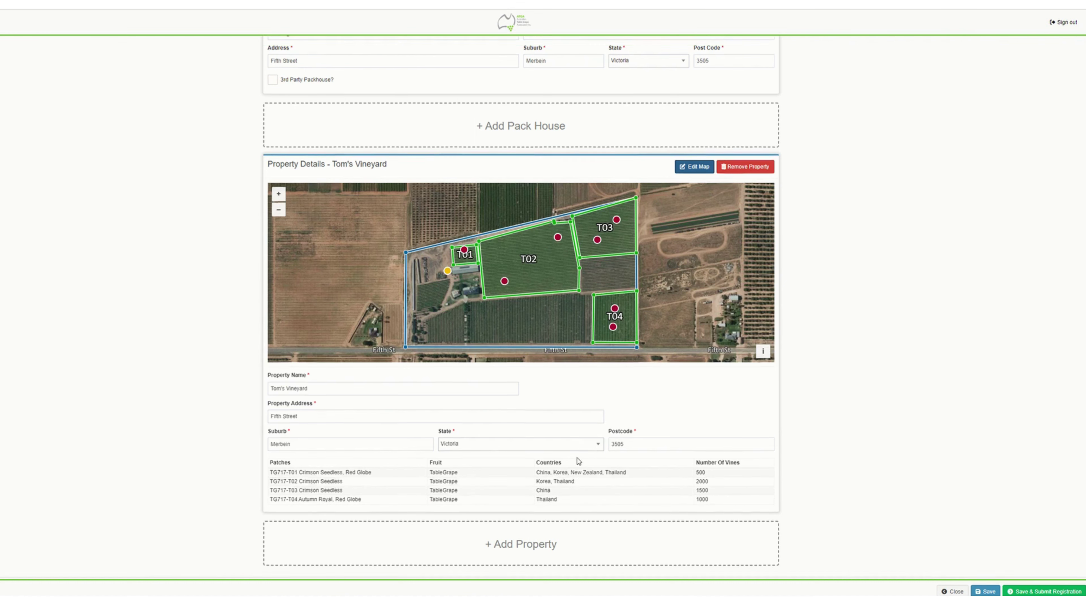
pyautogui.scroll(20, 577, 457)
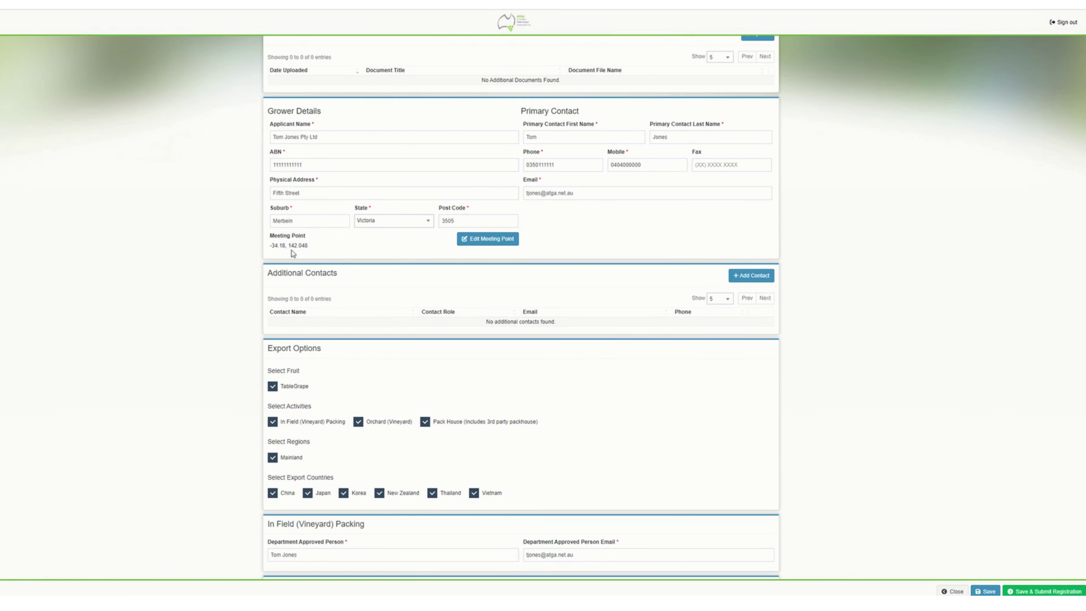
pyautogui.click(491, 242)
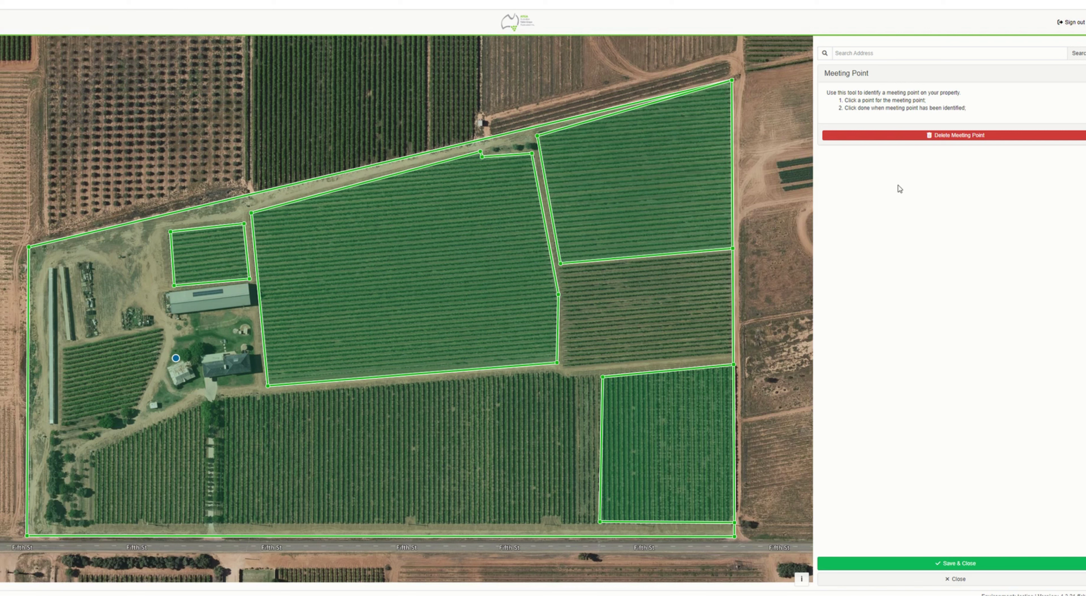
pyautogui.click(937, 136)
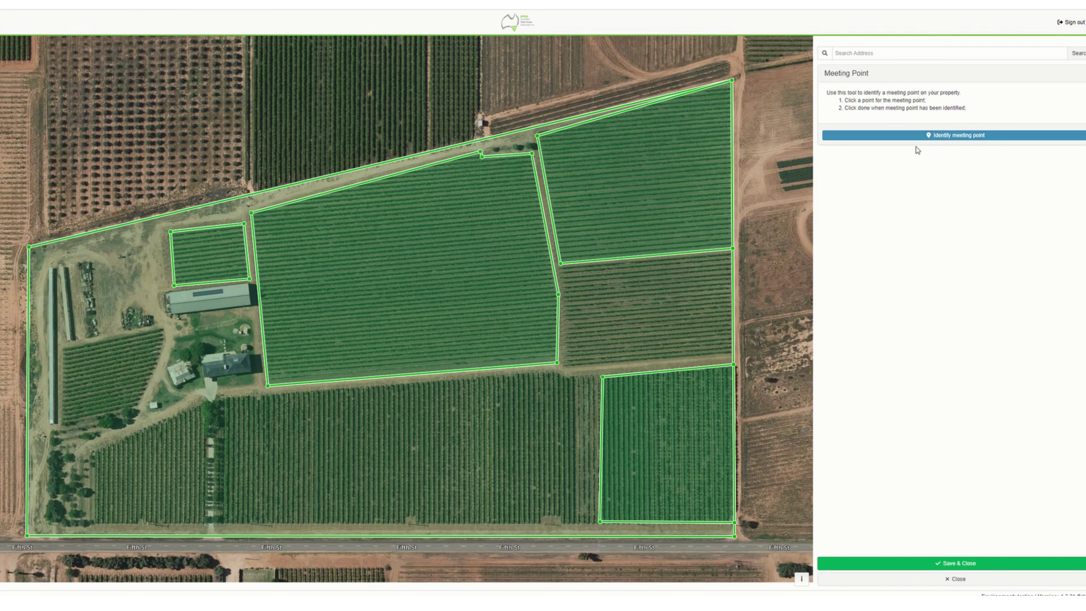
pyautogui.click(917, 136)
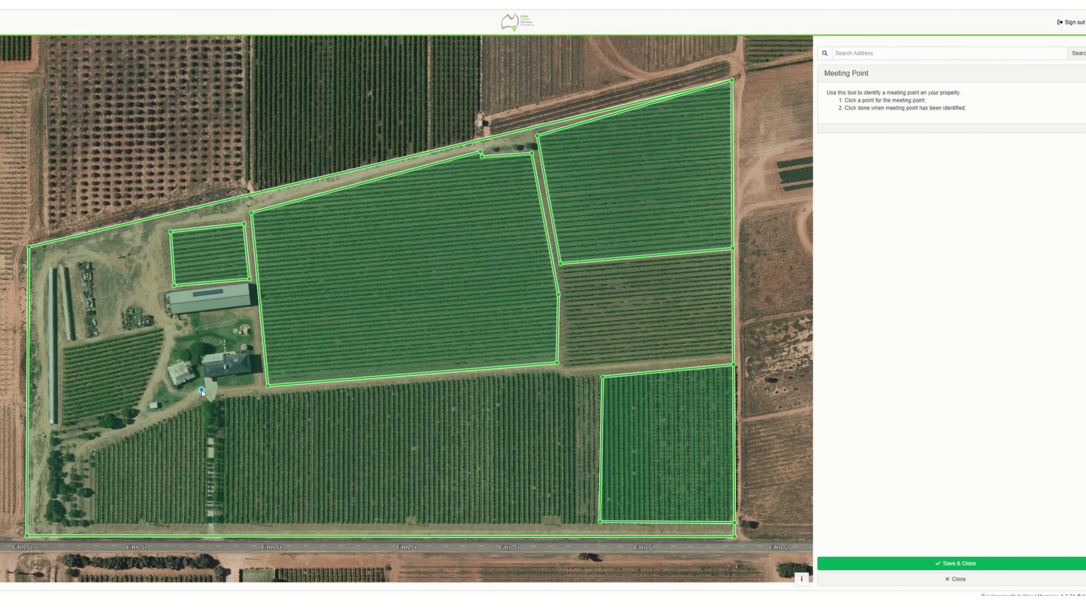
pyautogui.click(199, 388)
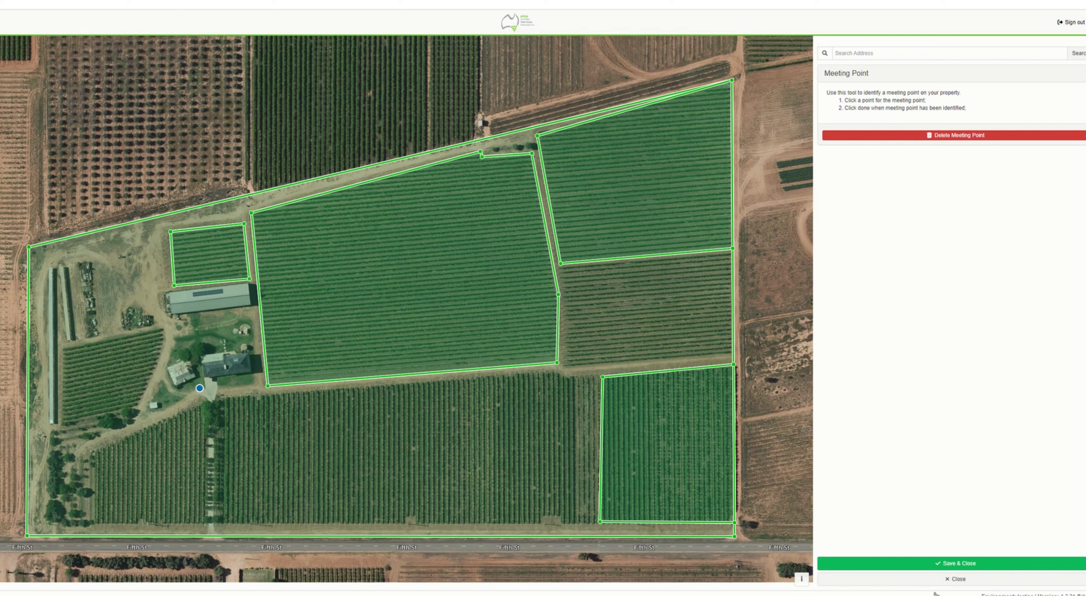
pyautogui.click(962, 561)
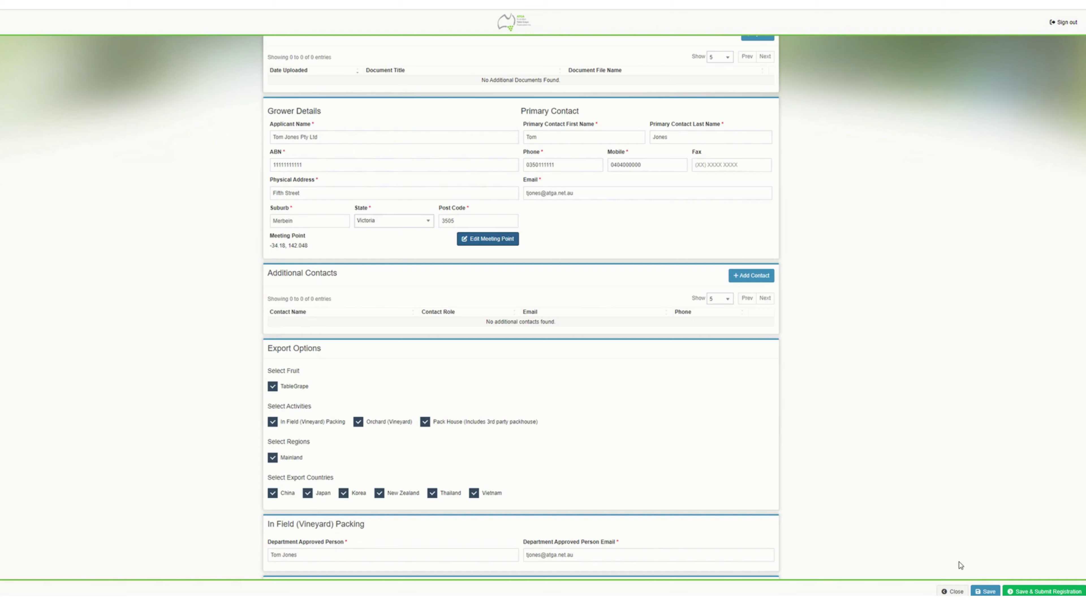
pyautogui.scroll(-15, 367, 267)
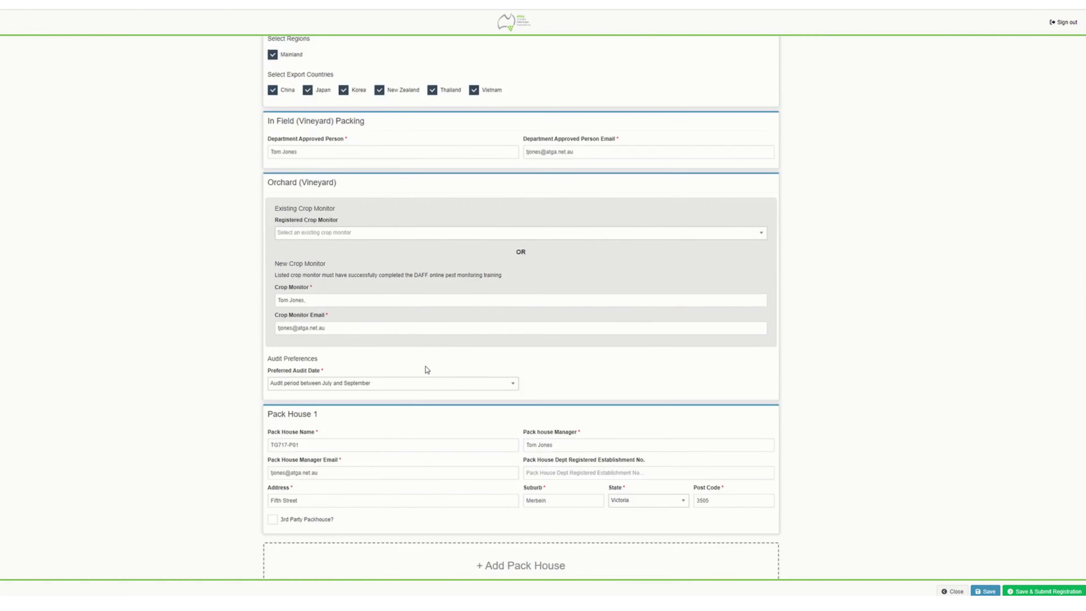
pyautogui.scroll(-2, 510, 368)
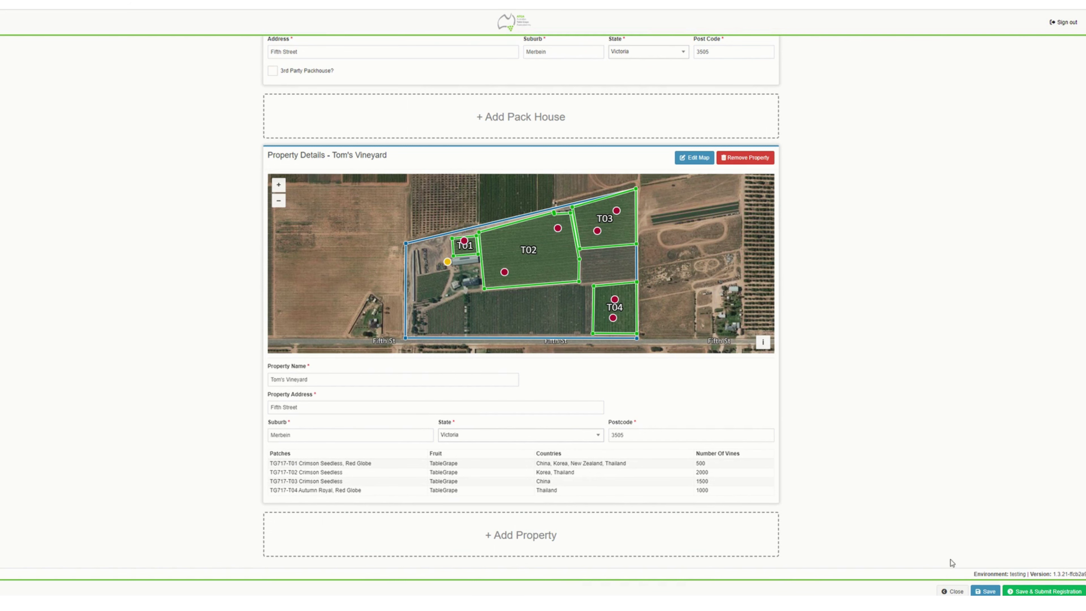
# - Save and validate the registration, accept the results, and choose Pay Later for the application fee
pyautogui.click(1040, 593)
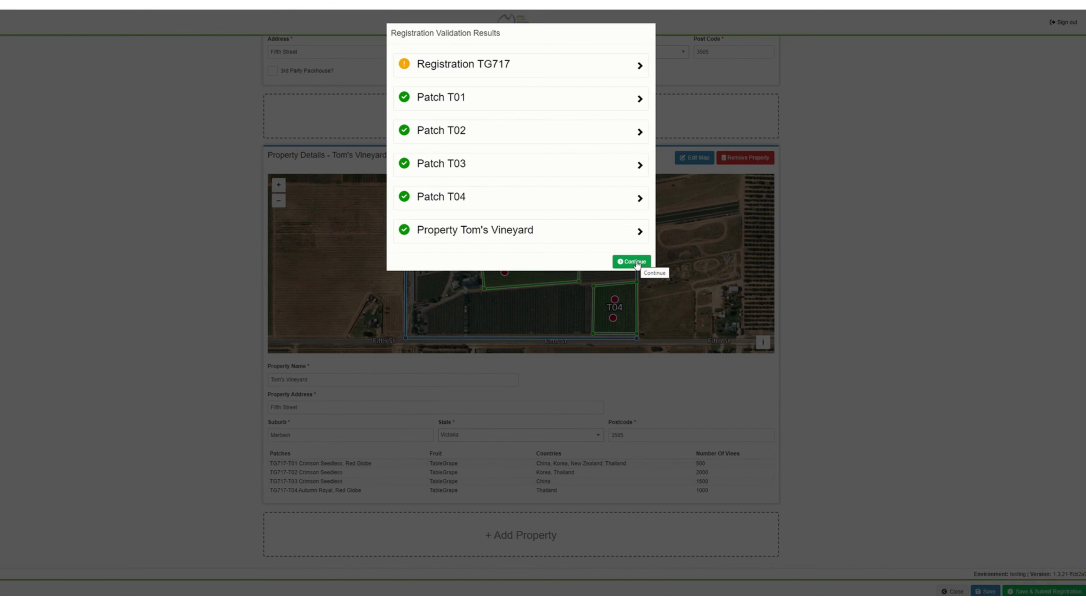
pyautogui.click(637, 263)
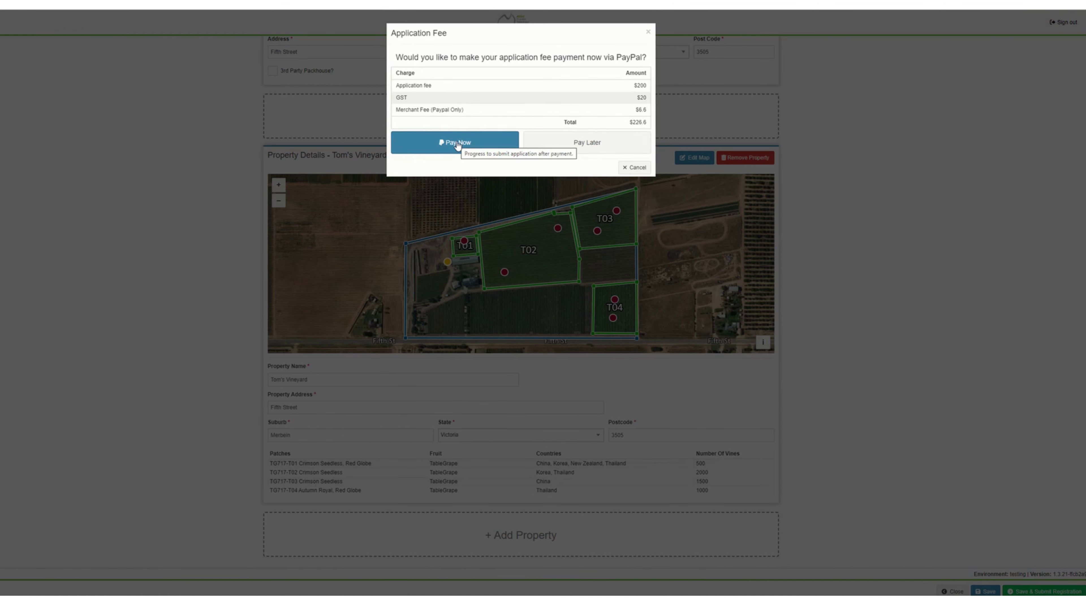
pyautogui.click(566, 148)
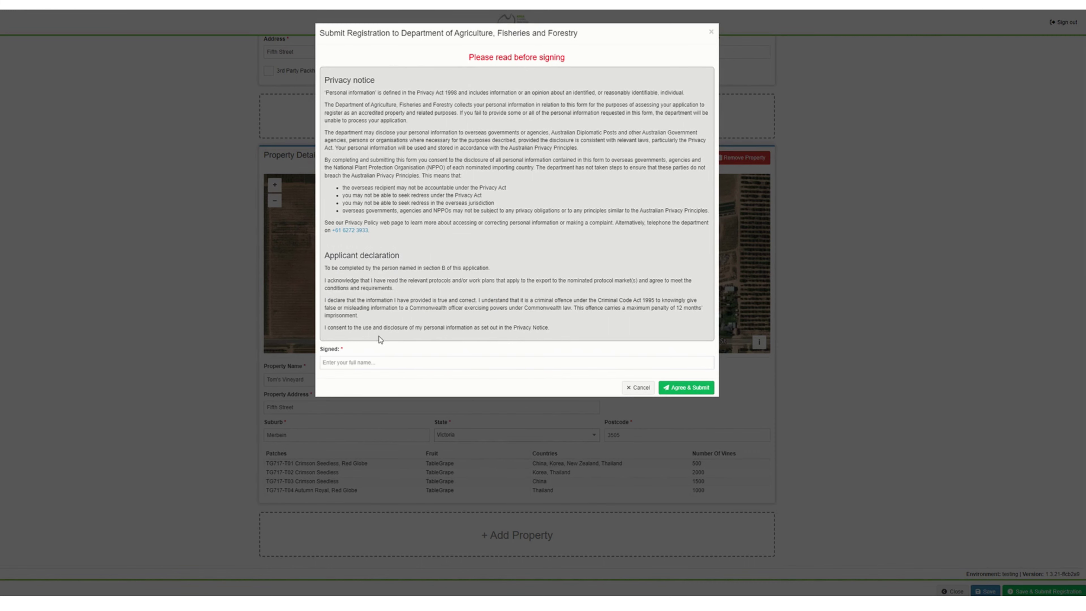
# - Sign the declaration with the applicant's name, agree and submit, then dismiss the confirmation
pyautogui.click(337, 362)
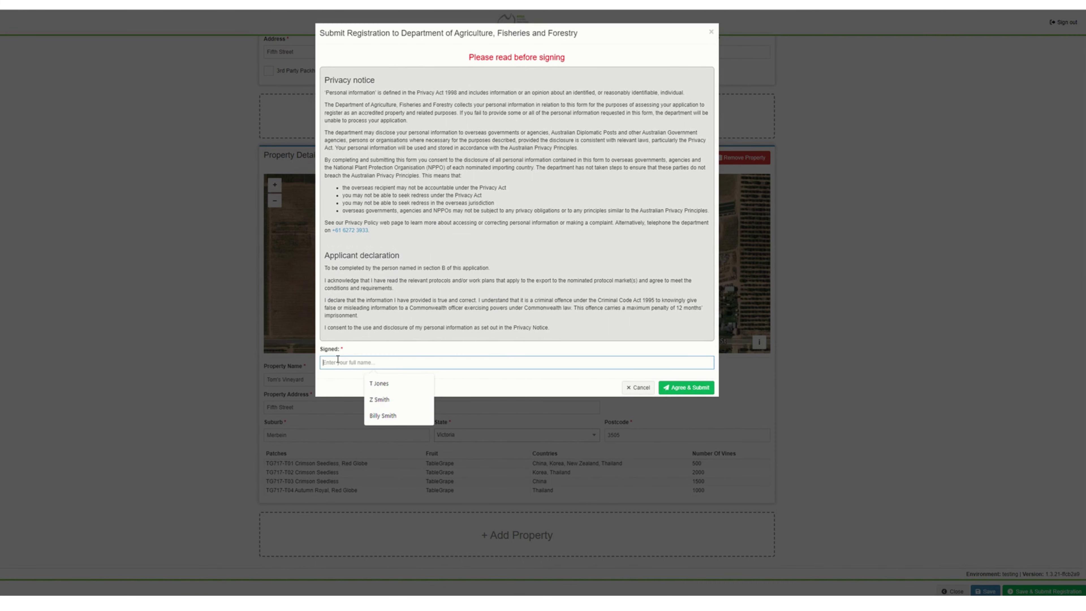
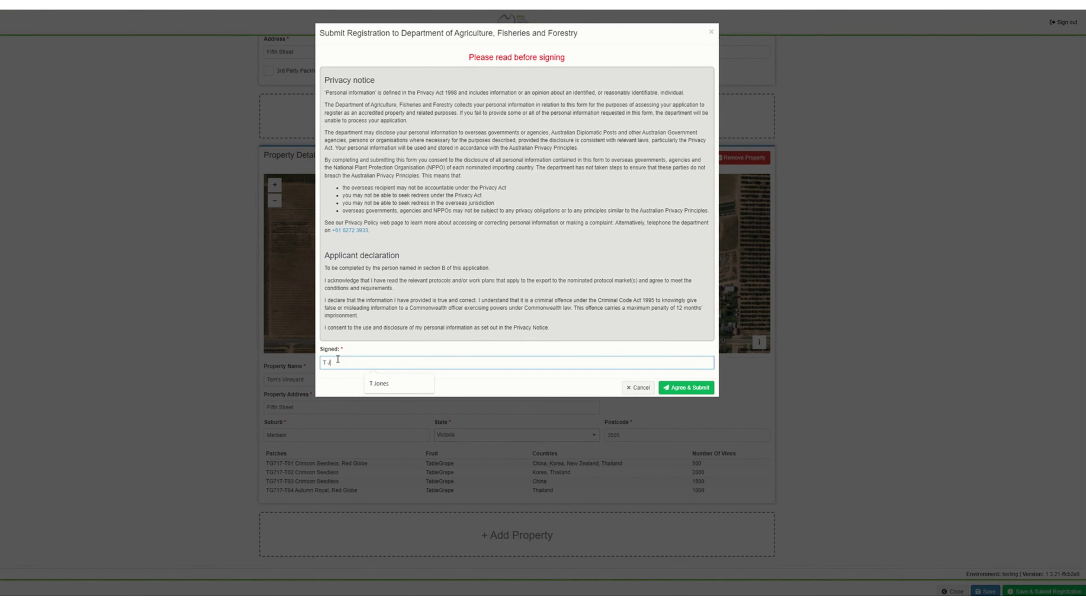
pyautogui.click(704, 388)
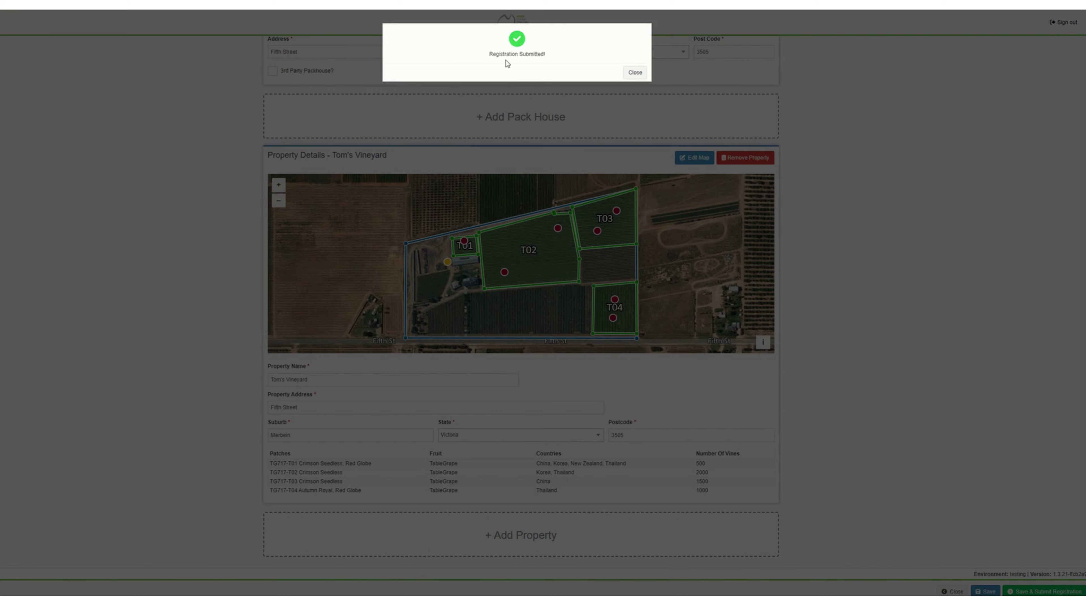
pyautogui.click(639, 73)
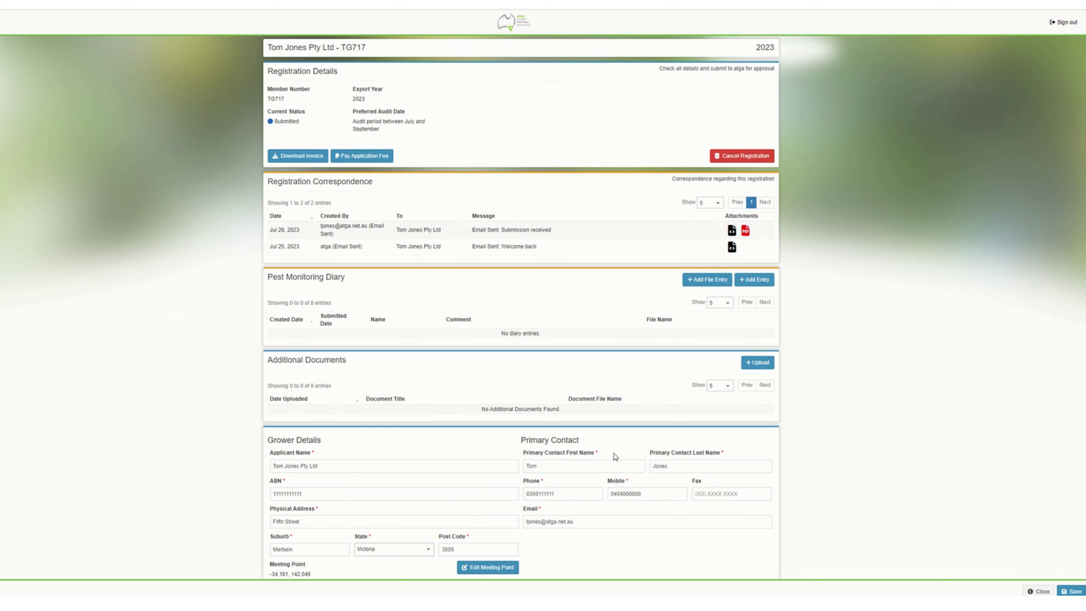
# - Review the submitted 2023 registration down to Tom's Vineyard patches, then sign out
pyautogui.scroll(-10, 579, 224)
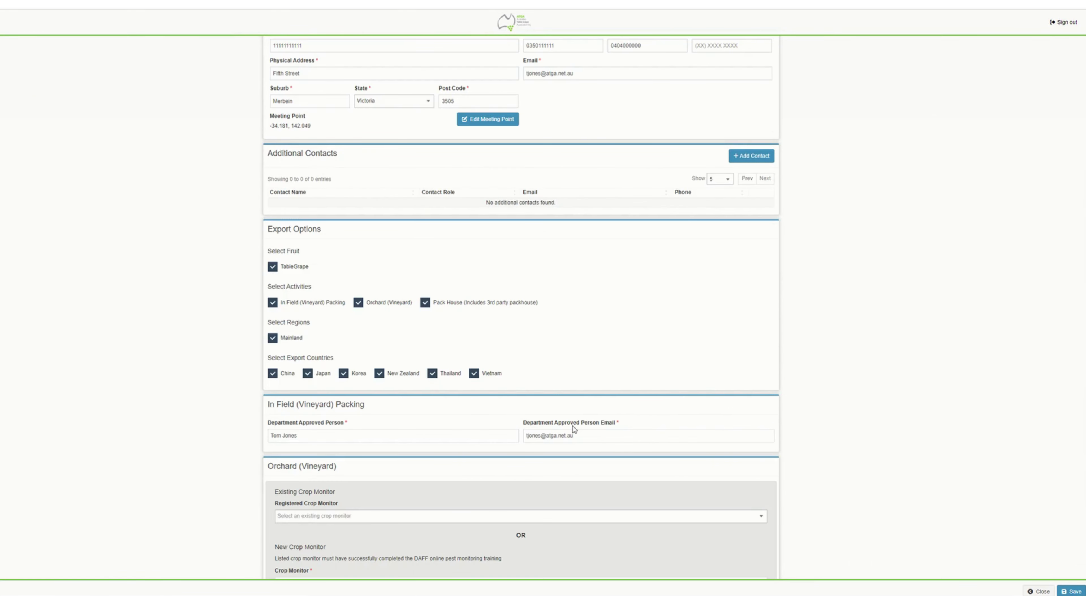
pyautogui.scroll(10, 574, 429)
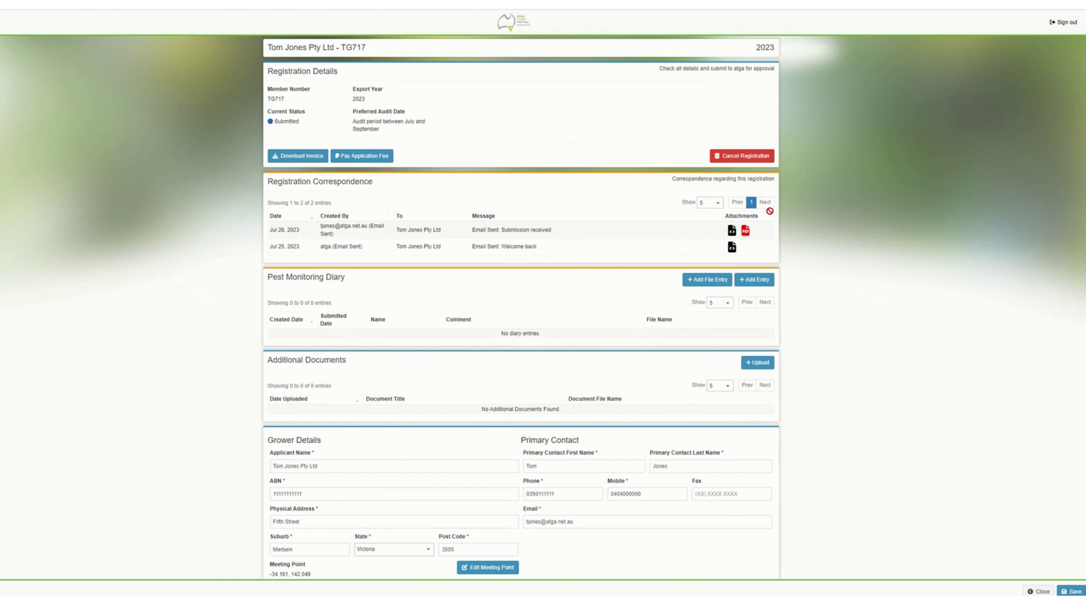
pyautogui.scroll(-4, 515, 478)
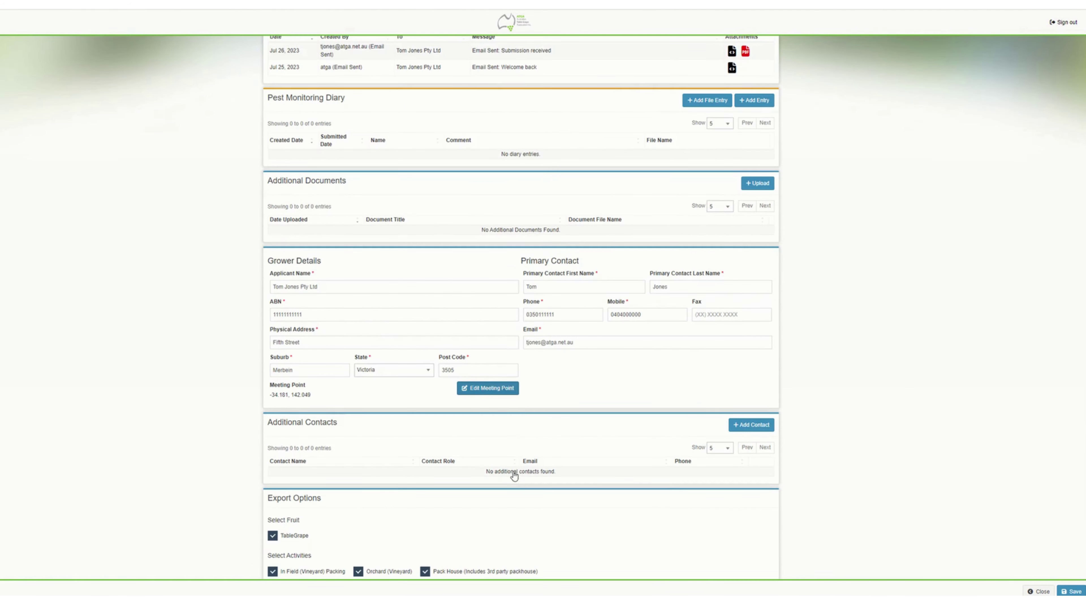
pyautogui.scroll(4, 574, 271)
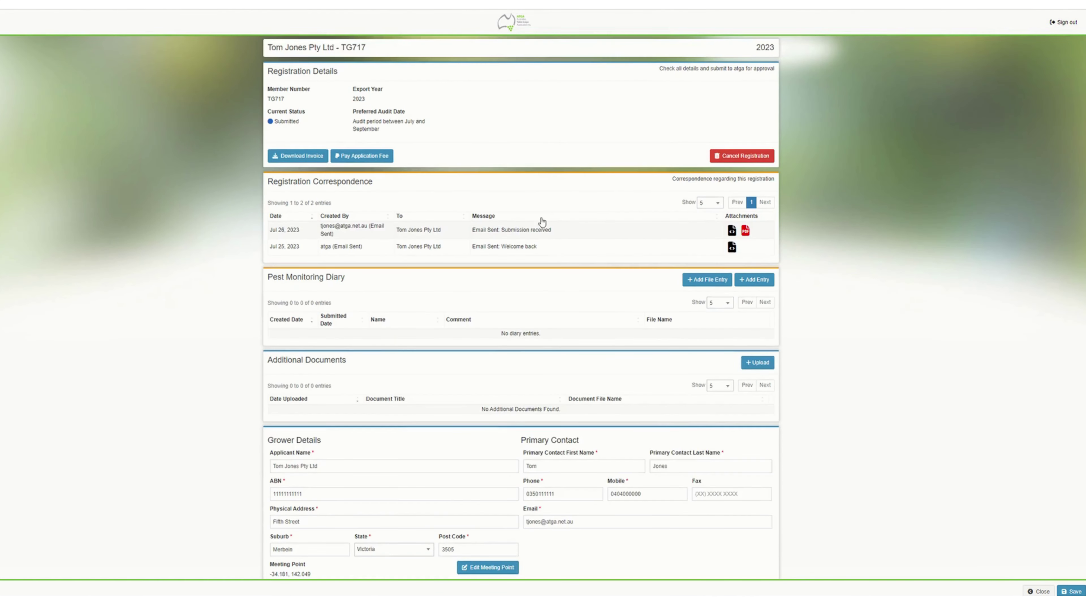
pyautogui.scroll(-8, 515, 336)
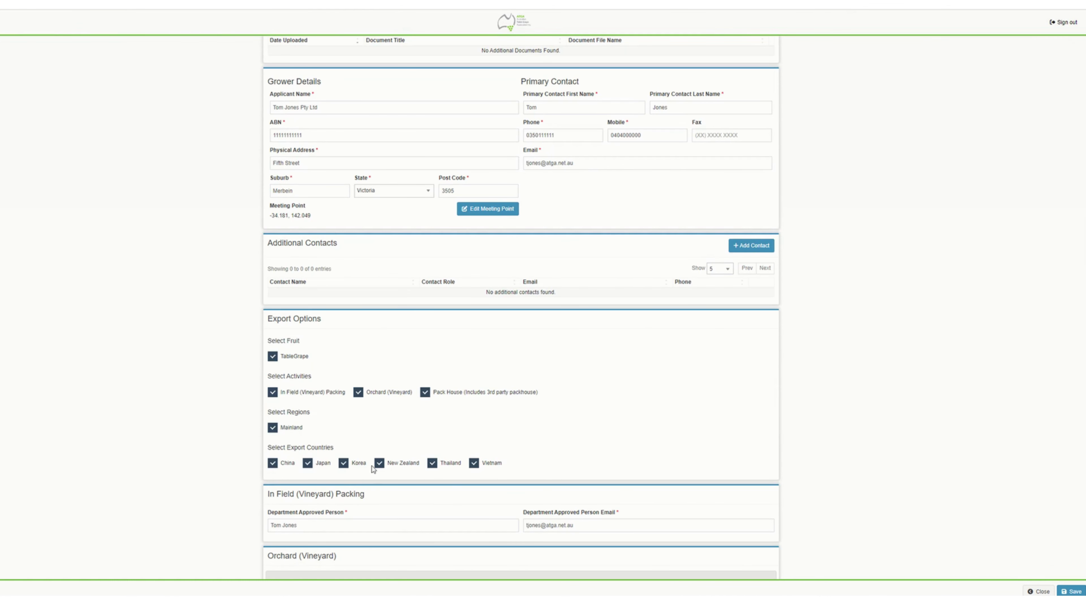
pyautogui.scroll(-5, 382, 413)
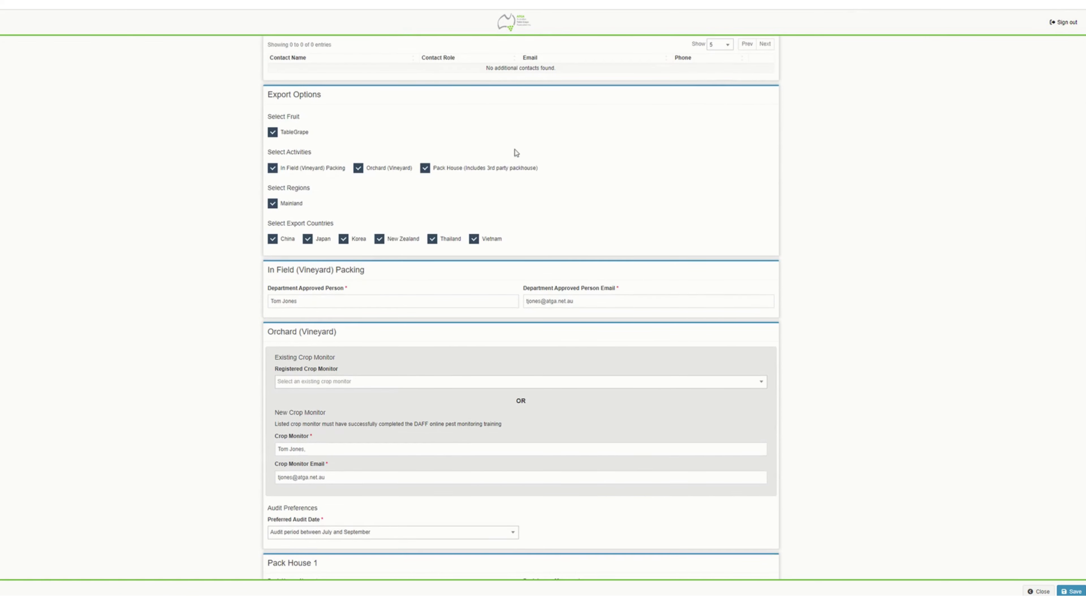
pyautogui.scroll(-3, 402, 347)
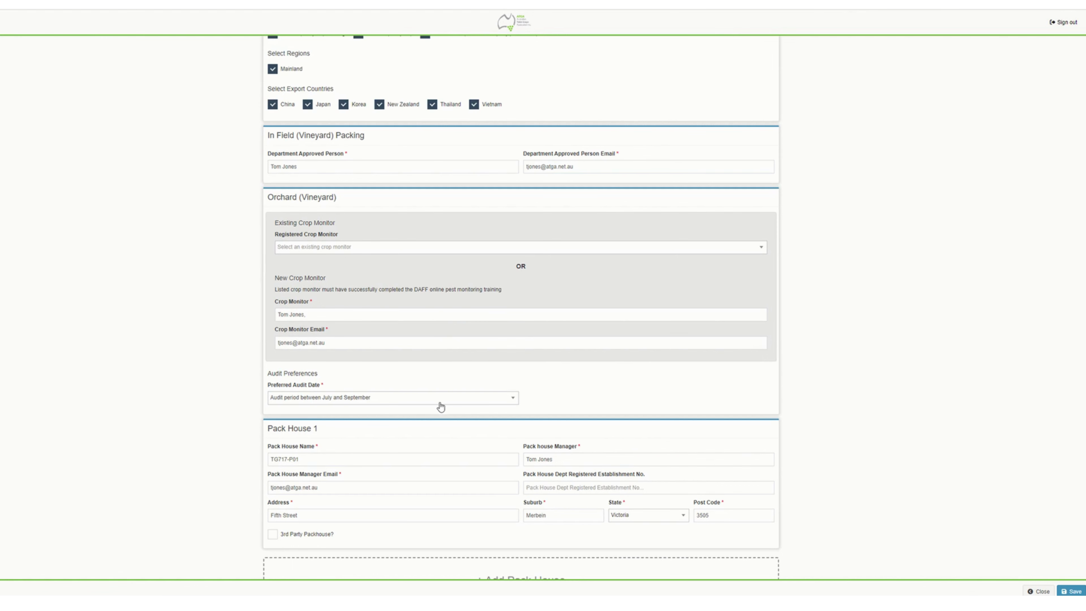
pyautogui.scroll(-4, 449, 342)
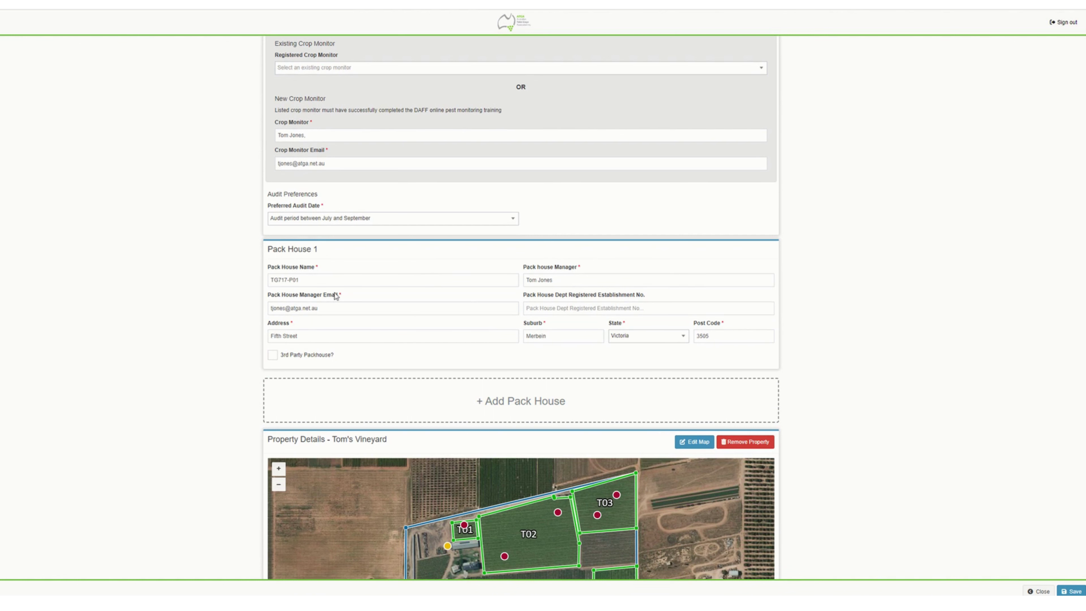
pyautogui.scroll(-5, 428, 395)
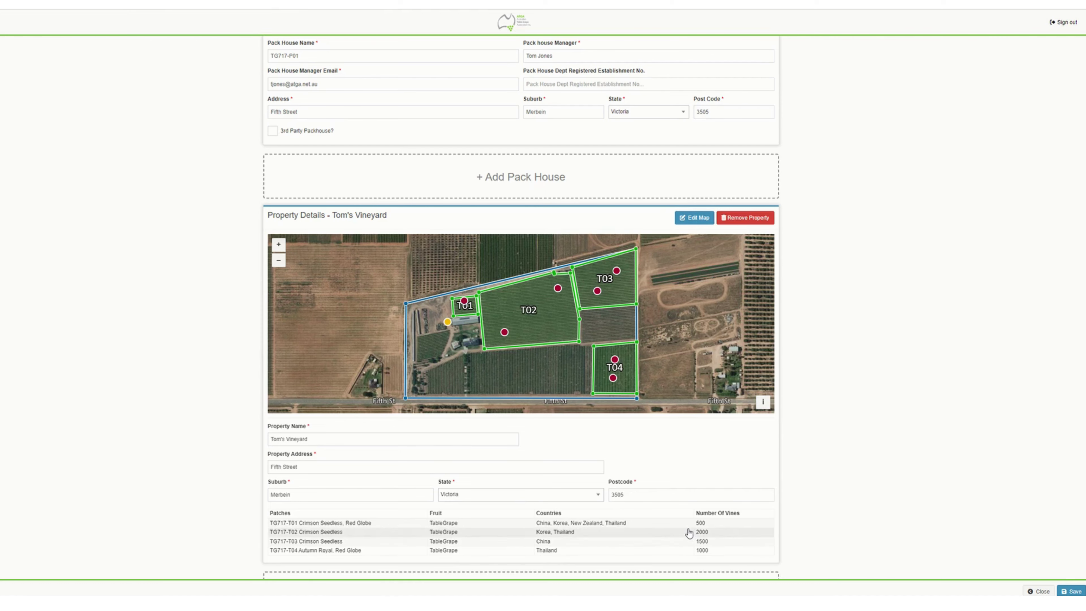
pyautogui.scroll(-2, 676, 536)
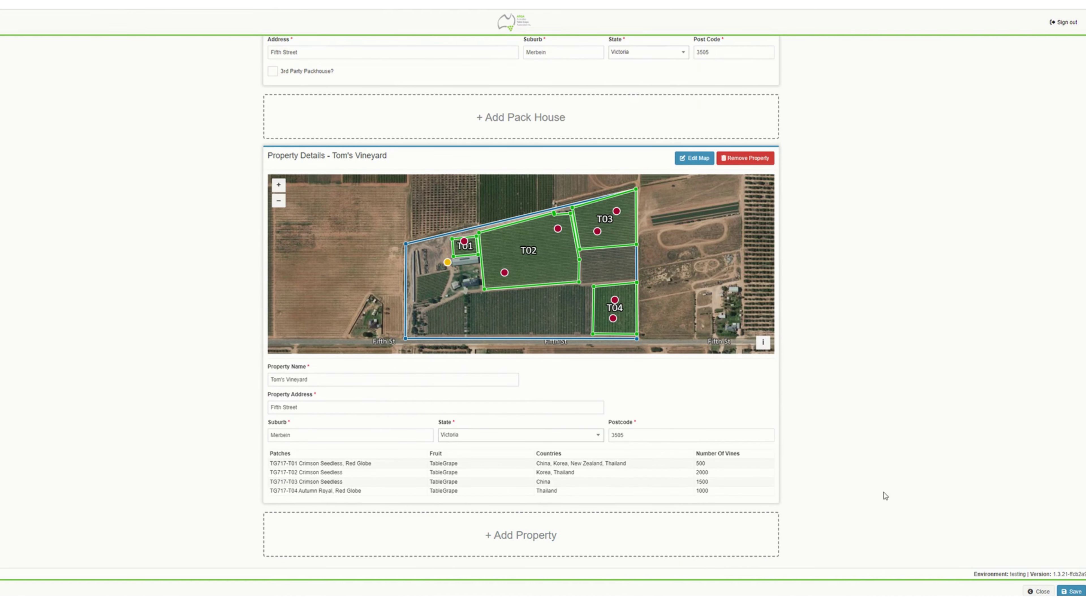
pyautogui.scroll(20, 865, 509)
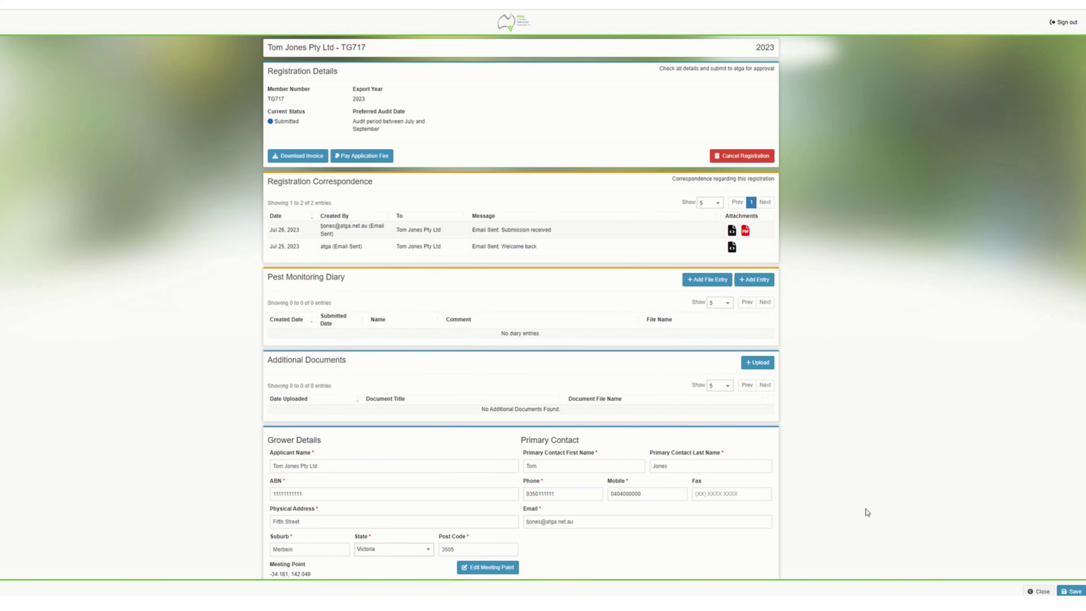
pyautogui.click(1060, 25)
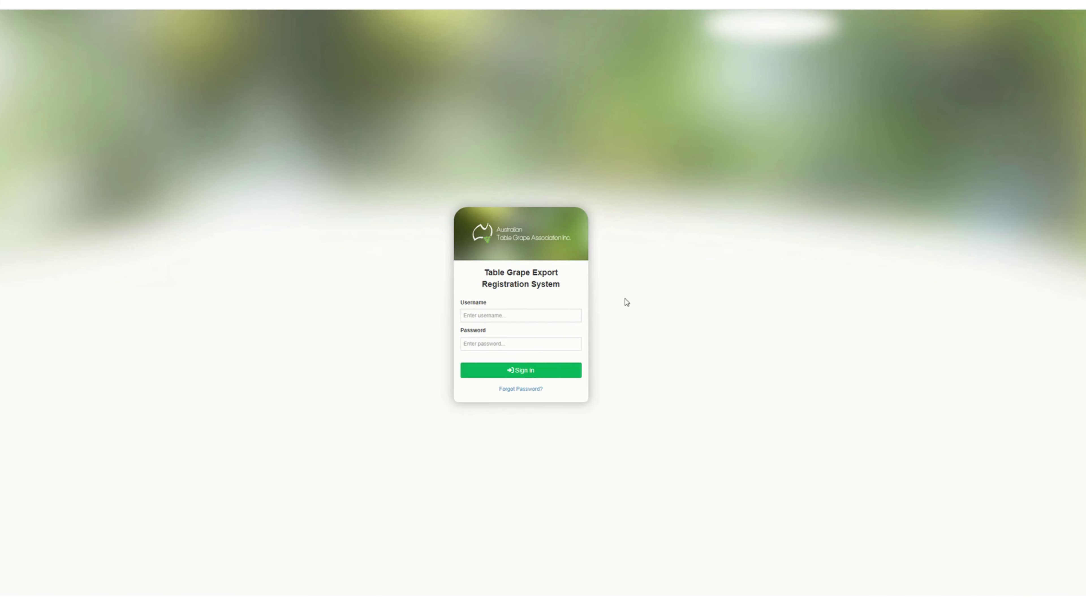
# - Sign back in with the grower's username and password and open the TG717 applicant's registrations
pyautogui.click(489, 316)
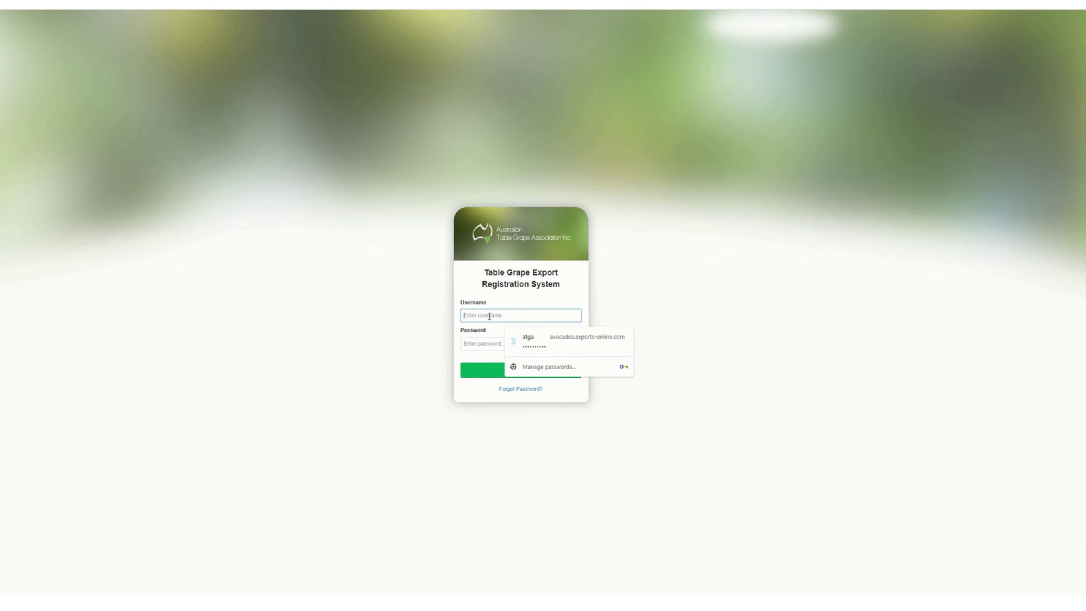
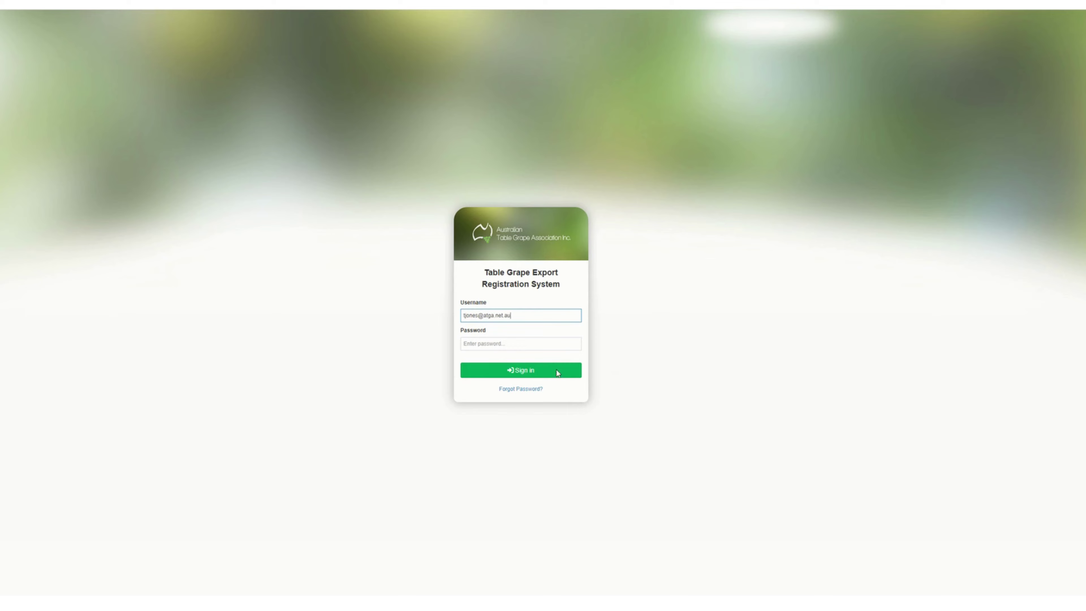
pyautogui.click(557, 373)
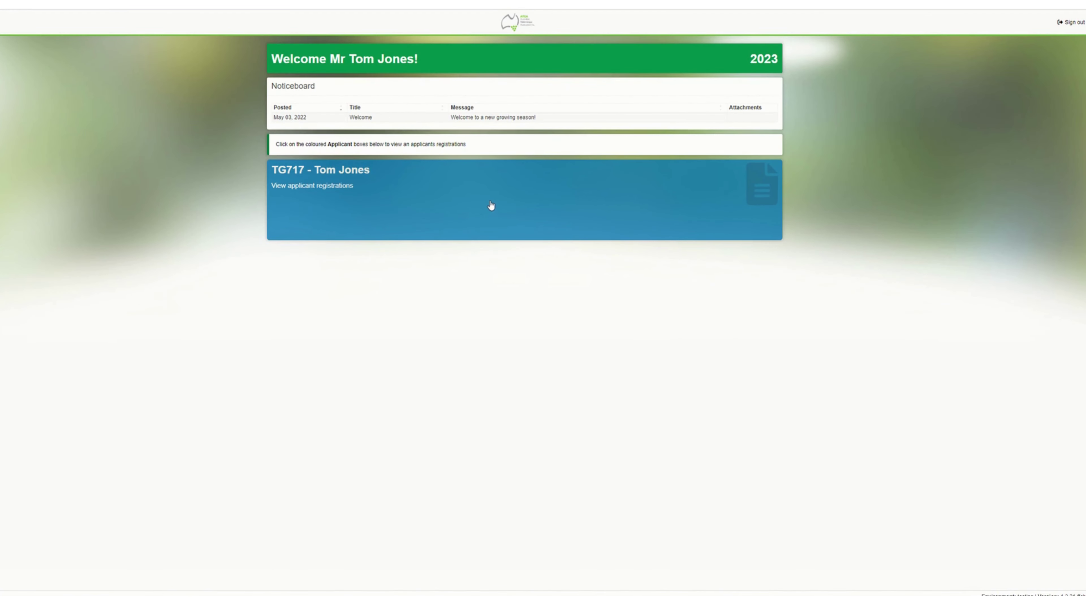
pyautogui.click(490, 206)
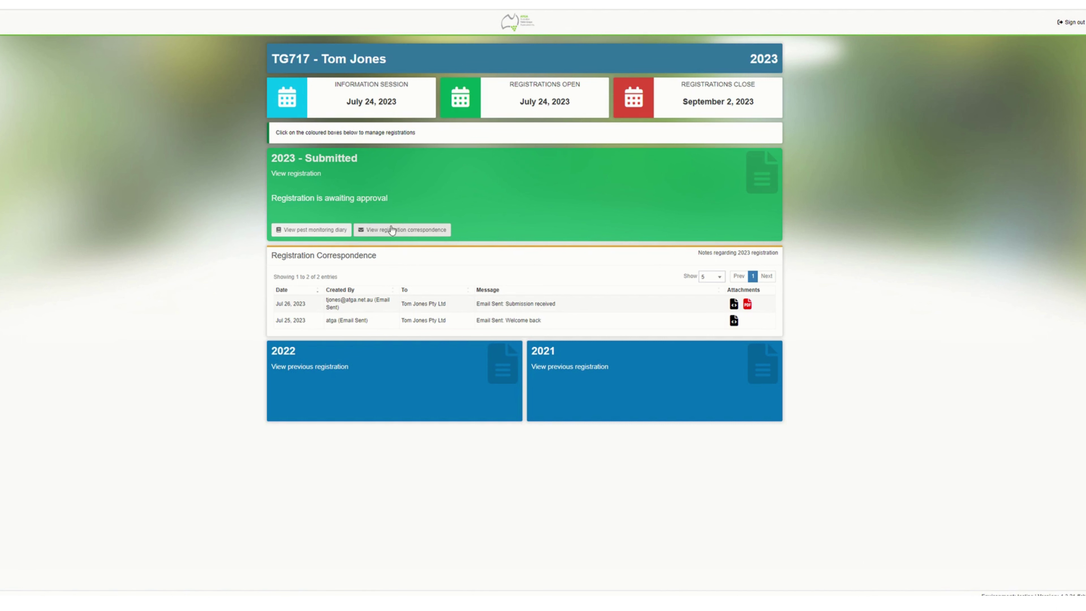
# - Go to the 2023 registration's empty Pest Monitoring Diary and start a new entry
pyautogui.click(410, 232)
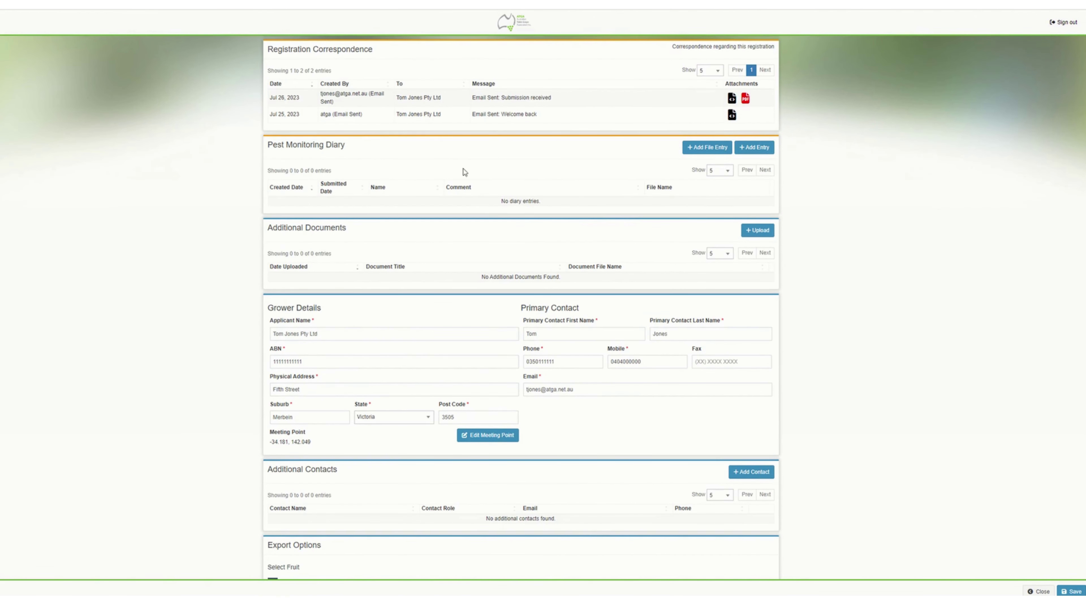
pyautogui.hotkey('alt', 'Left')
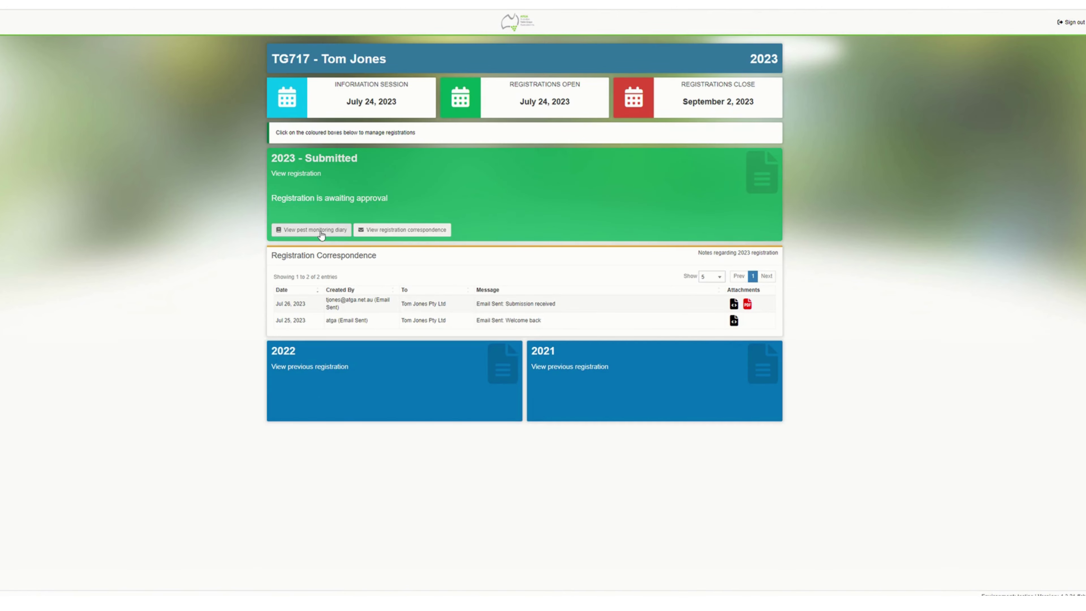
pyautogui.click(322, 231)
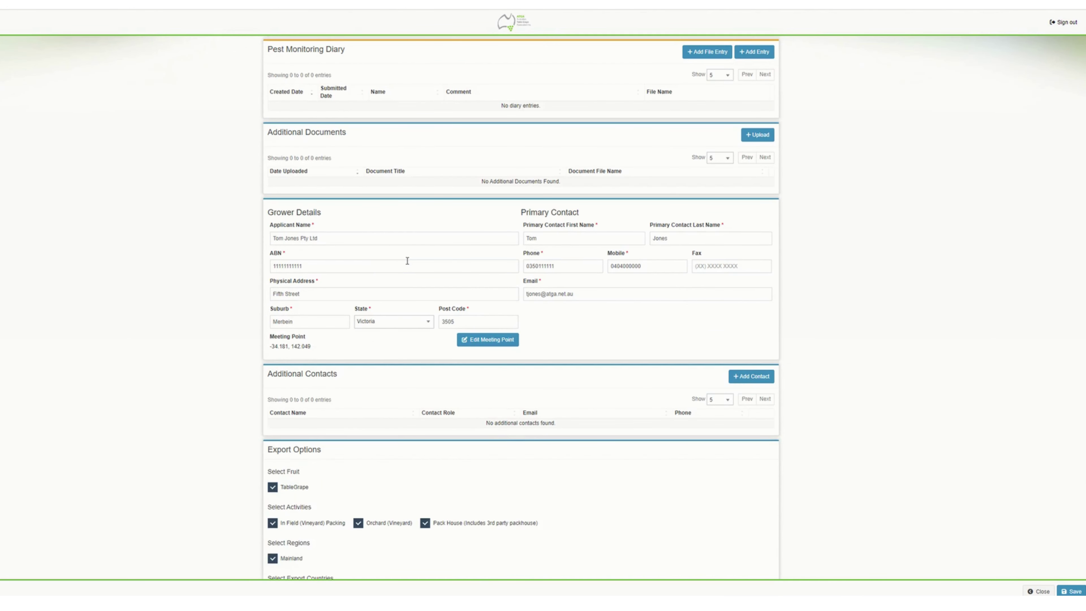
pyautogui.scroll(4, 557, 262)
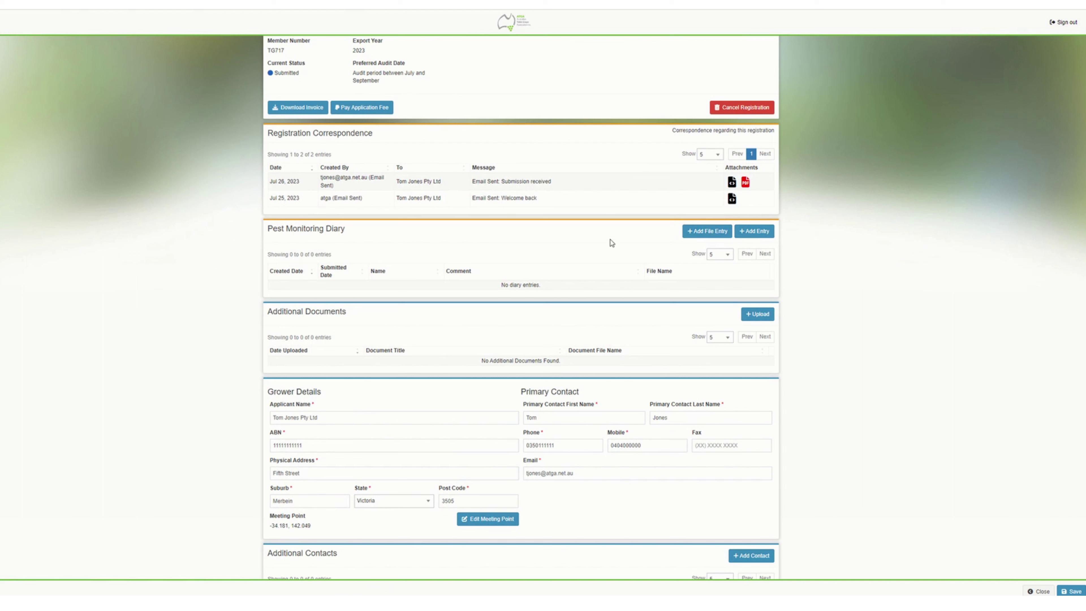
pyautogui.click(760, 233)
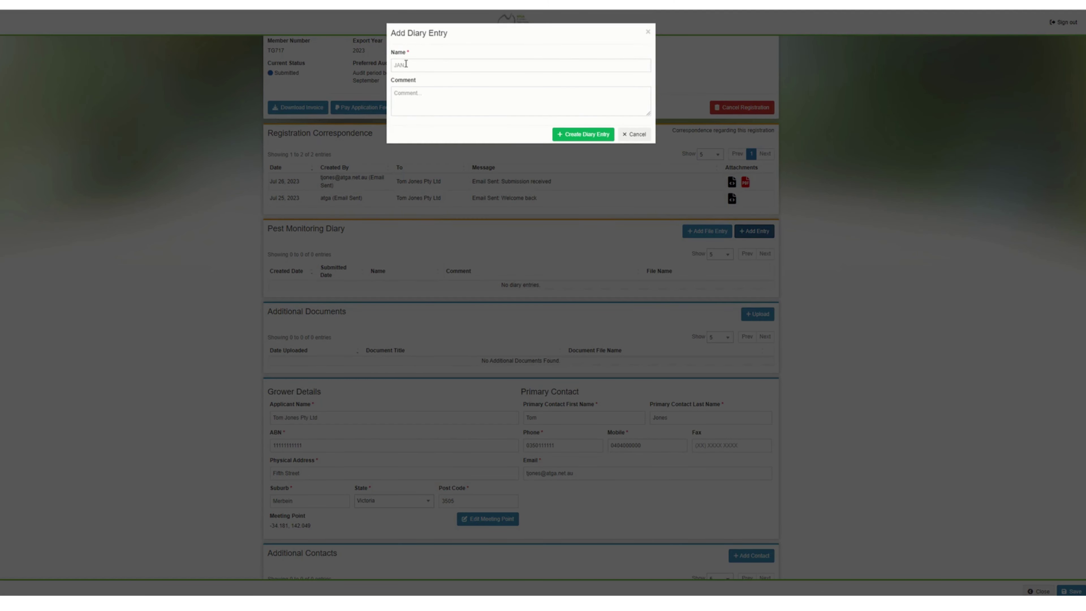
# - Create a diary entry named 'Sept 01' with the comment 'Pests'
pyautogui.click(406, 64)
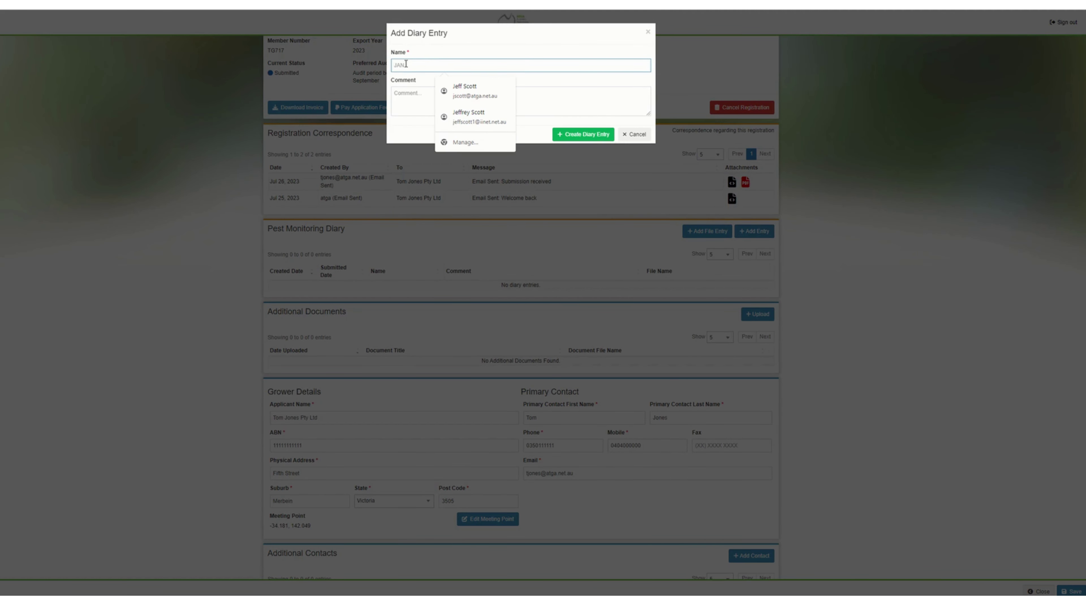
pyautogui.write('s')
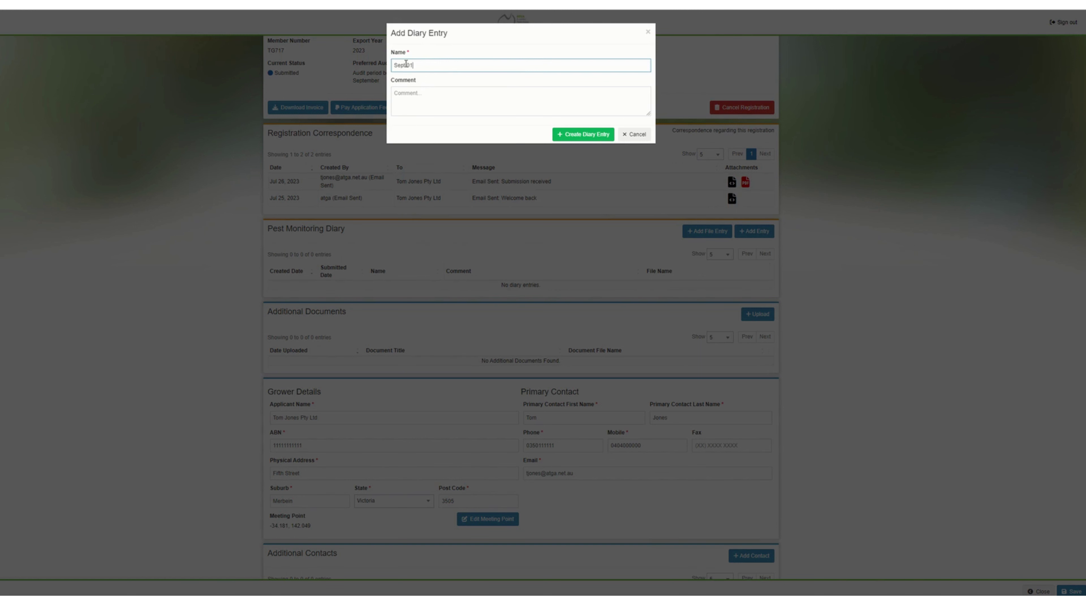
pyautogui.click(414, 98)
pyautogui.write('Pests')
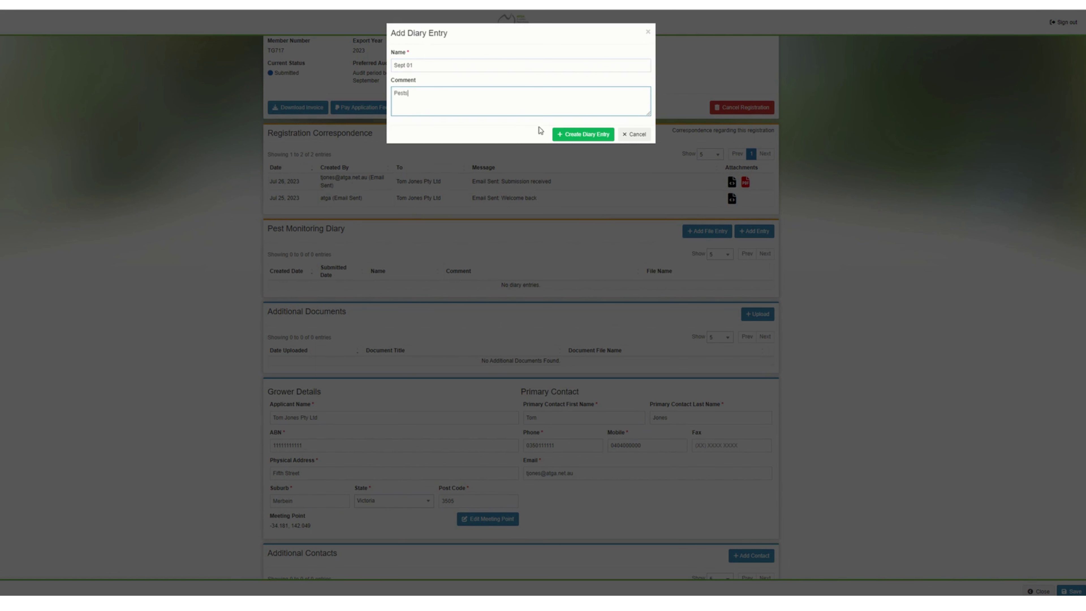
pyautogui.click(584, 133)
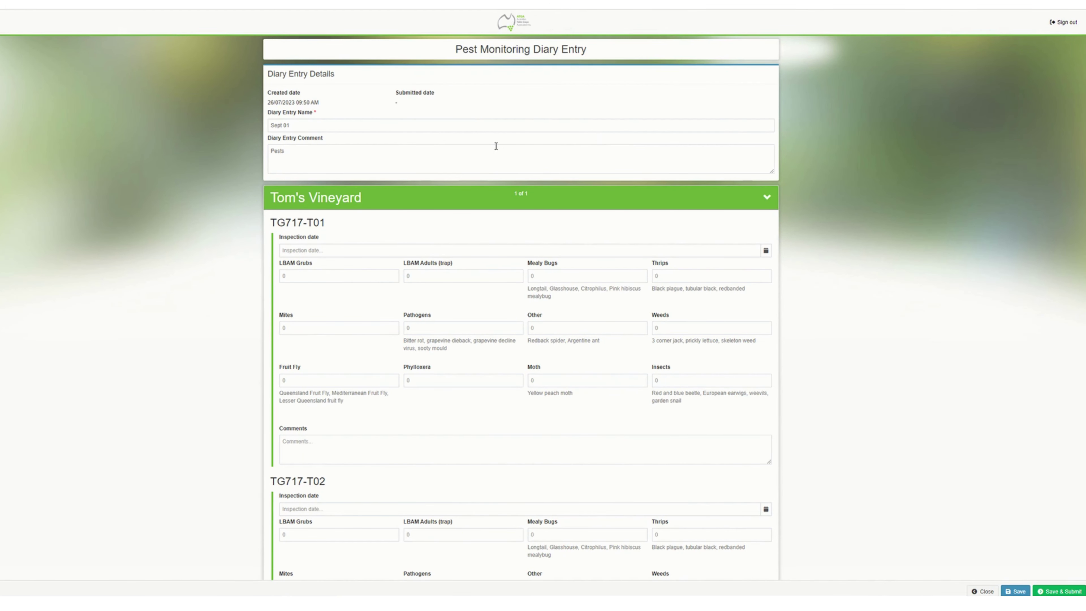
# - Record 10 moths and the comment 'Spray' for patch TG717-T01
pyautogui.scroll(-3, 526, 245)
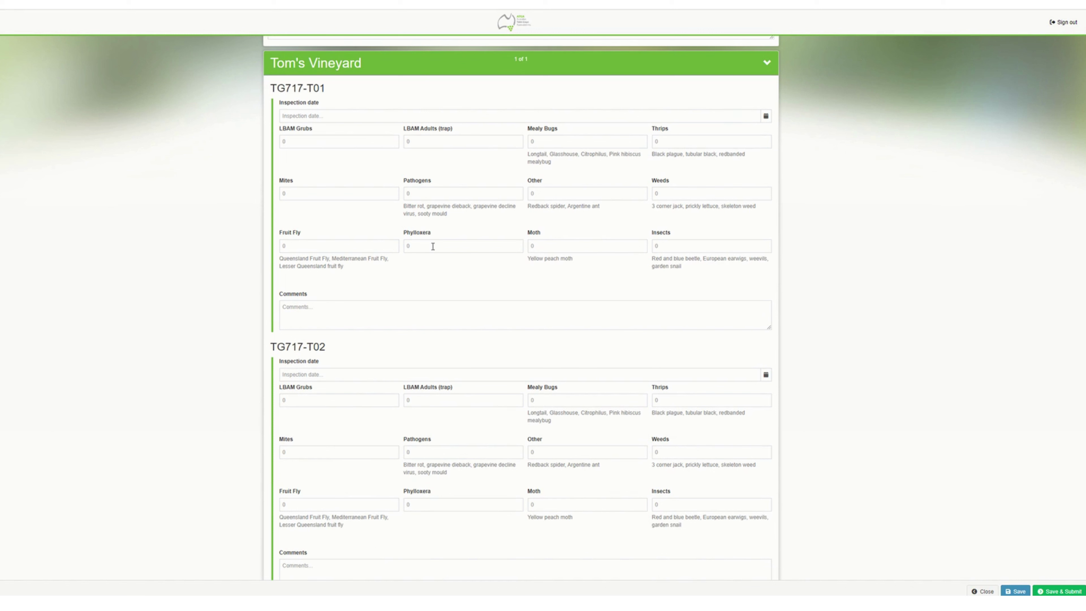
pyautogui.click(541, 247)
pyautogui.click(297, 315)
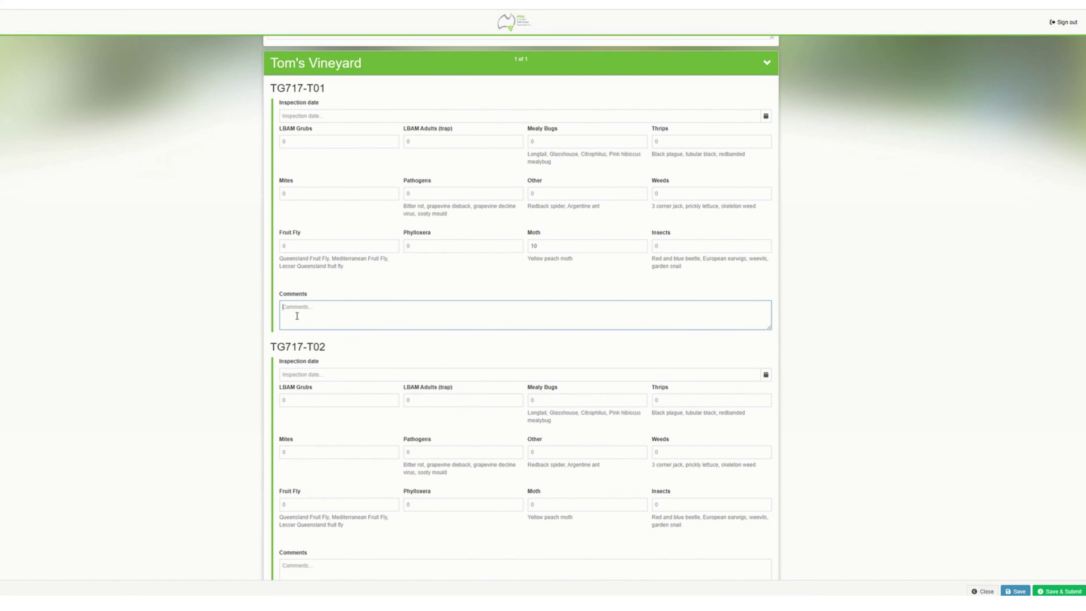
pyautogui.write('S')
# - Save and submit the Sept 01 diary entry and confirm the submission
pyautogui.scroll(-2, 530, 300)
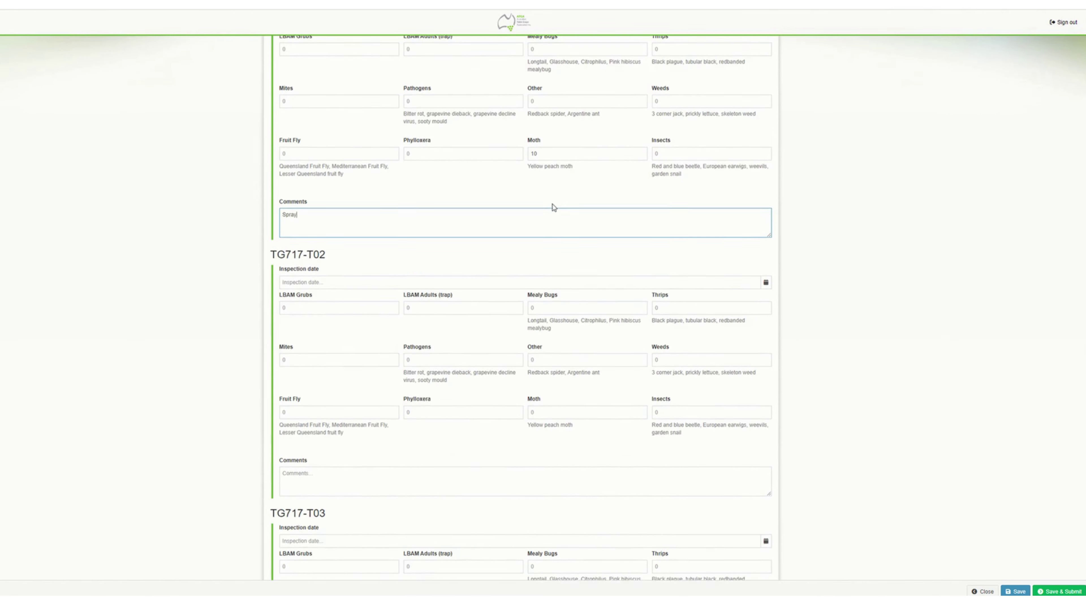
pyautogui.scroll(-4, 550, 206)
pyautogui.scroll(-5, 568, 458)
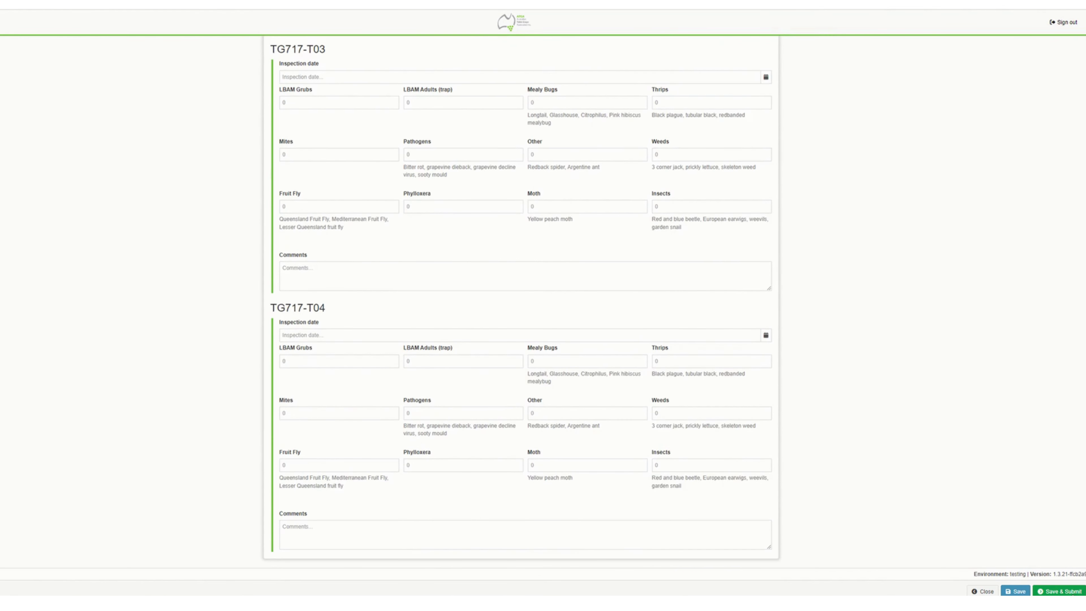
pyautogui.click(1064, 591)
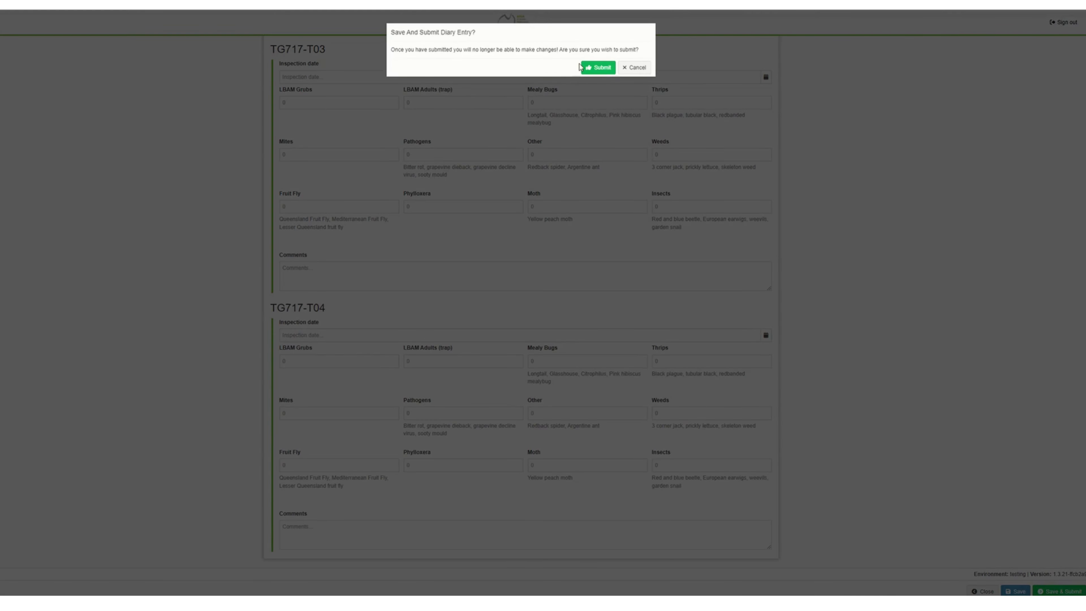
pyautogui.click(601, 68)
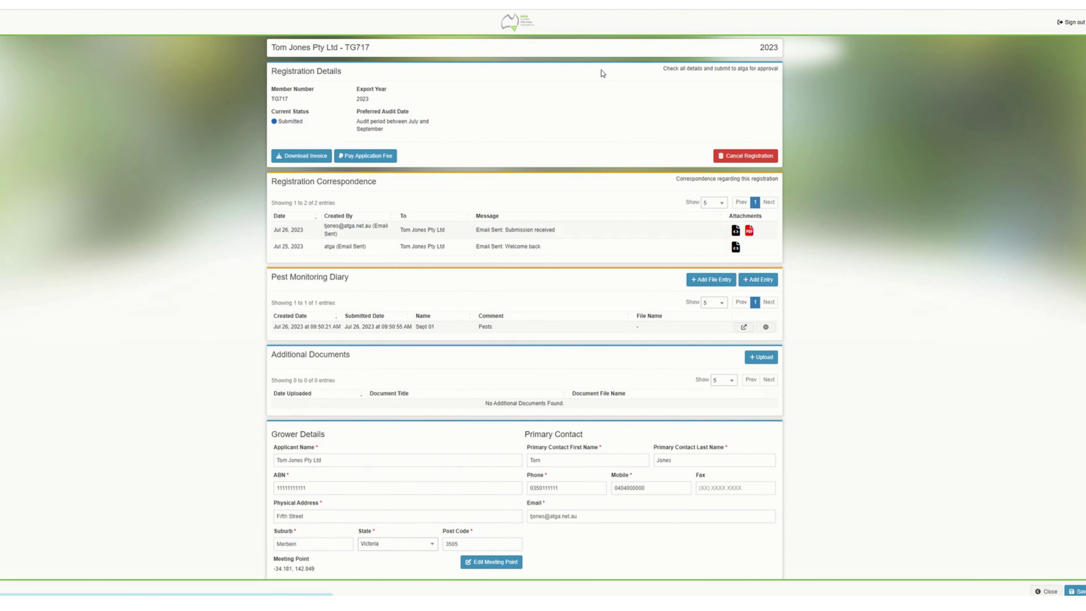
pyautogui.scroll(-1, 594, 169)
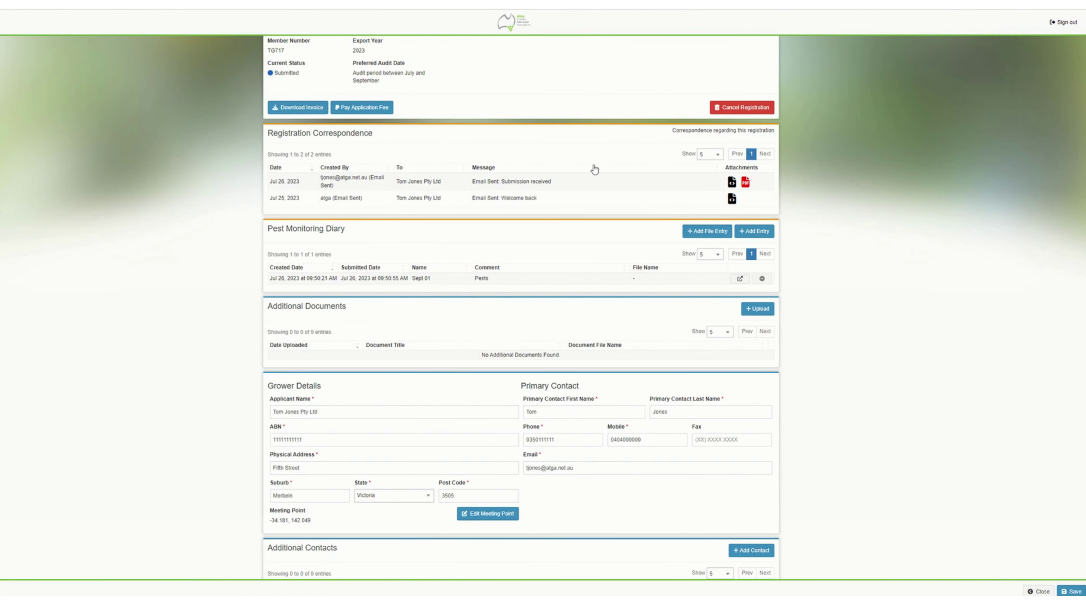